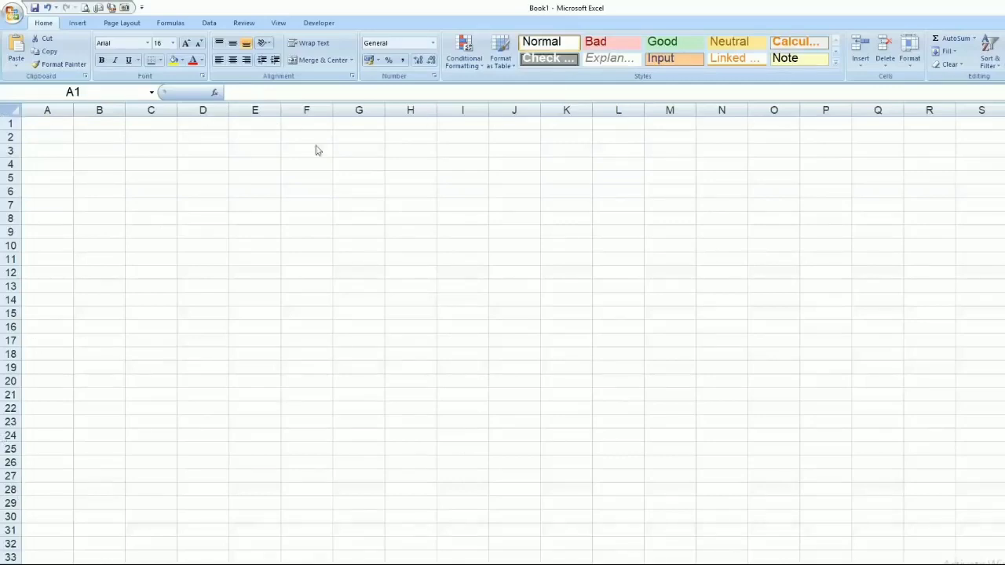
Select the entire columns E, A, B, C and again E one after another in the blank sheet.
{"action": "left_click", "coordinate": [253, 110]}
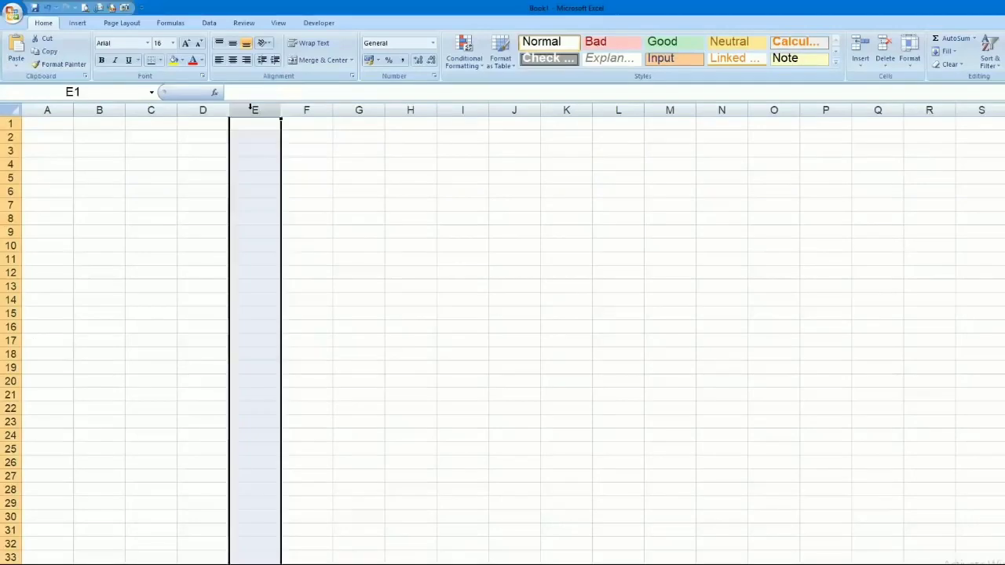
{"action": "left_click", "coordinate": [47, 110]}
{"action": "left_click", "coordinate": [99, 110]}
{"action": "left_click", "coordinate": [151, 109]}
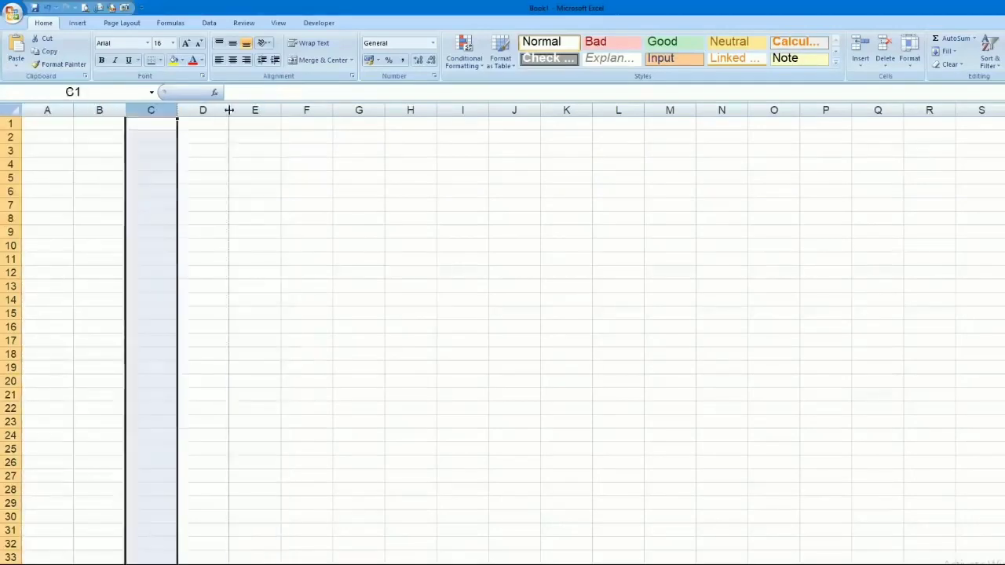
{"action": "left_click", "coordinate": [254, 110]}
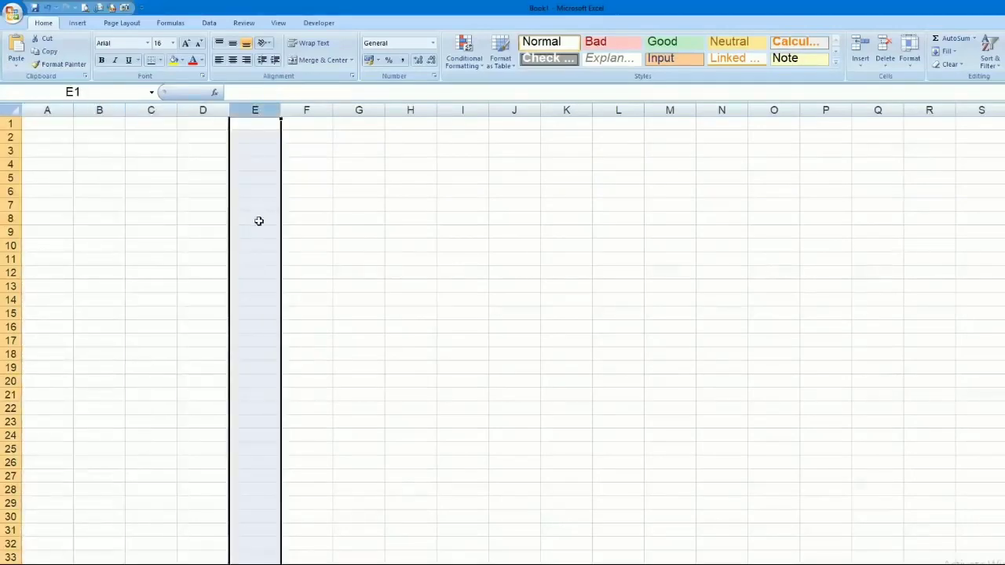
Select the entire rows 2, 10 and 6 one after another in the blank sheet.
{"action": "left_click", "coordinate": [11, 137]}
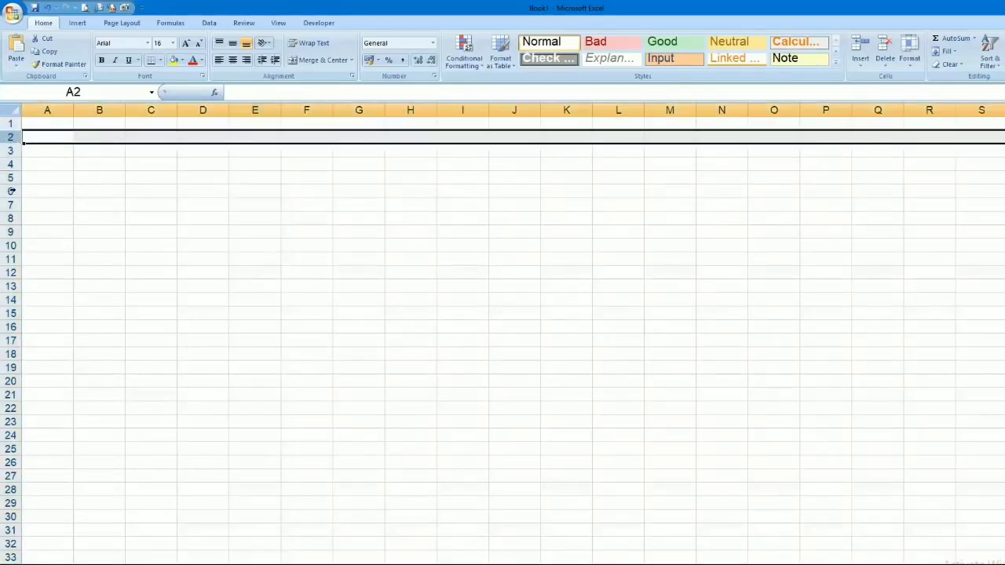
{"action": "left_click", "coordinate": [7, 246]}
{"action": "left_click", "coordinate": [7, 191]}
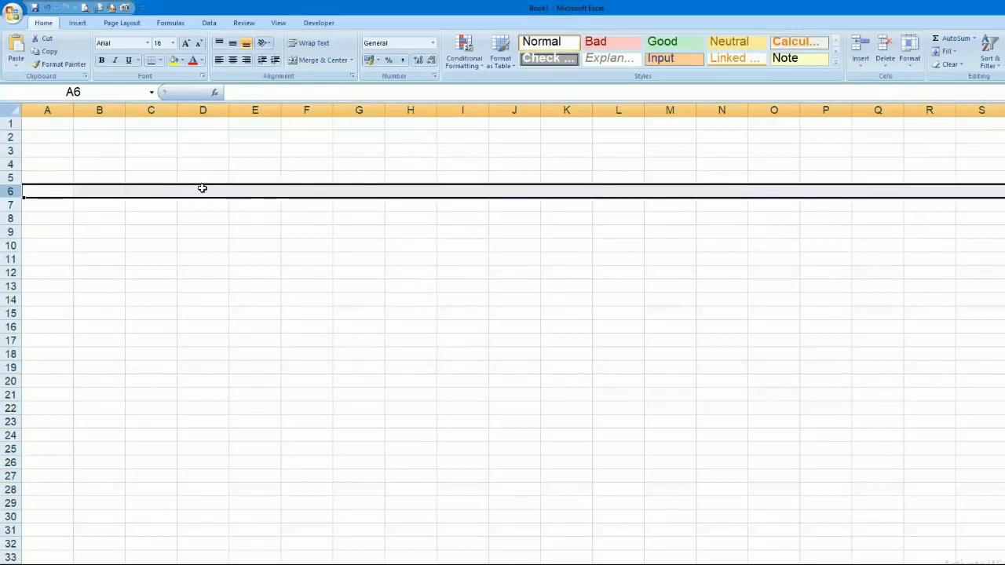
Select column D, row 5 and the cell D5 where the two intersect.
{"action": "left_click", "coordinate": [202, 102]}
{"action": "left_click", "coordinate": [8, 178]}
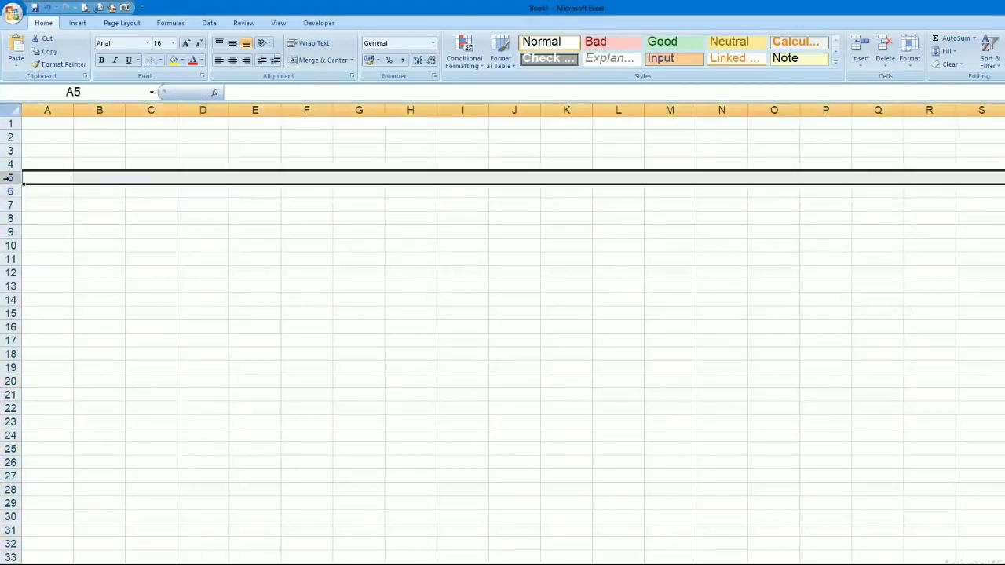
{"action": "left_click", "coordinate": [206, 176]}
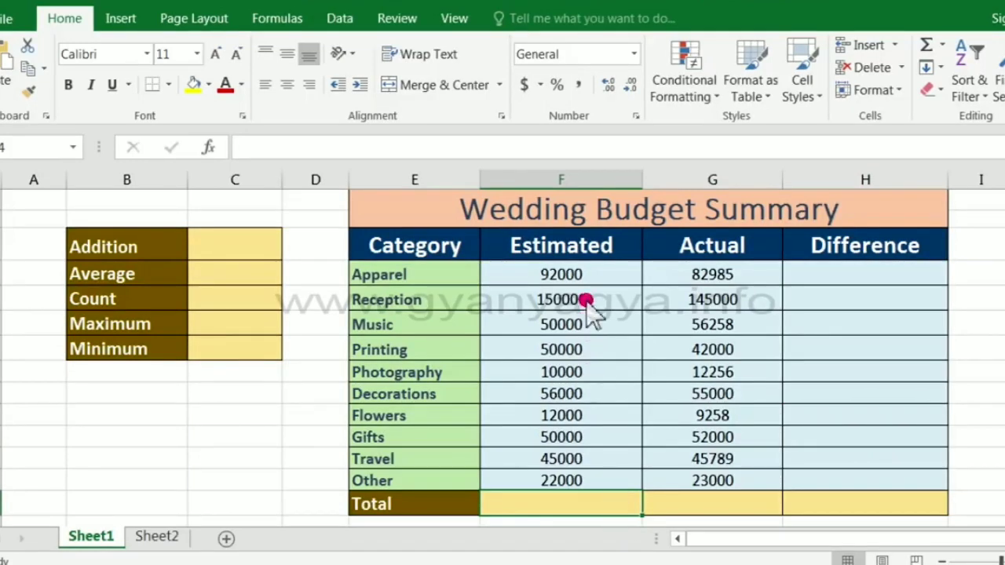
Total the Estimated amounts in F4:F13 with AutoSum into the Total row, and centre that total.
{"action": "left_click_drag", "start_coordinate": [587, 274], "coordinate": [588, 482]}
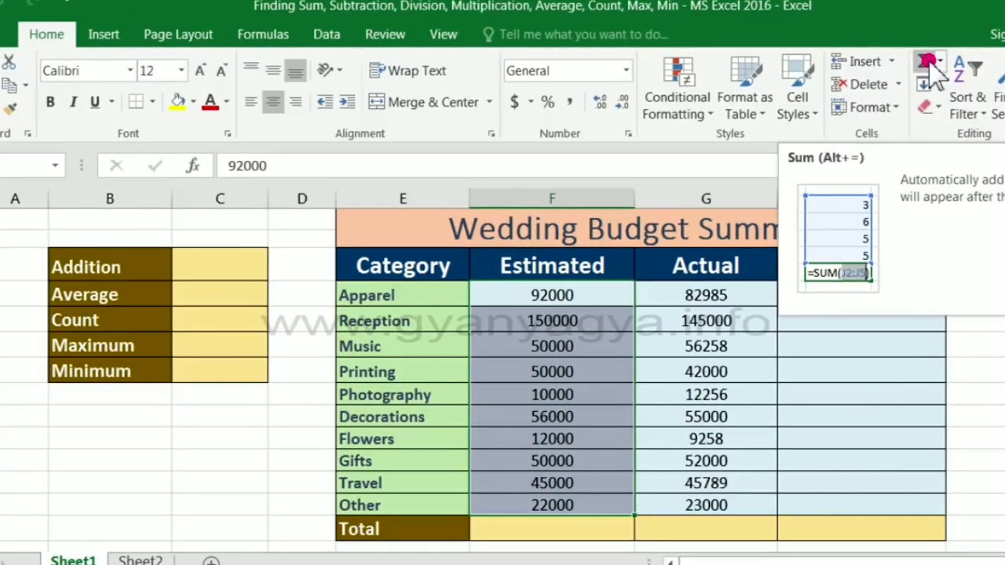
{"action": "left_click", "coordinate": [927, 61]}
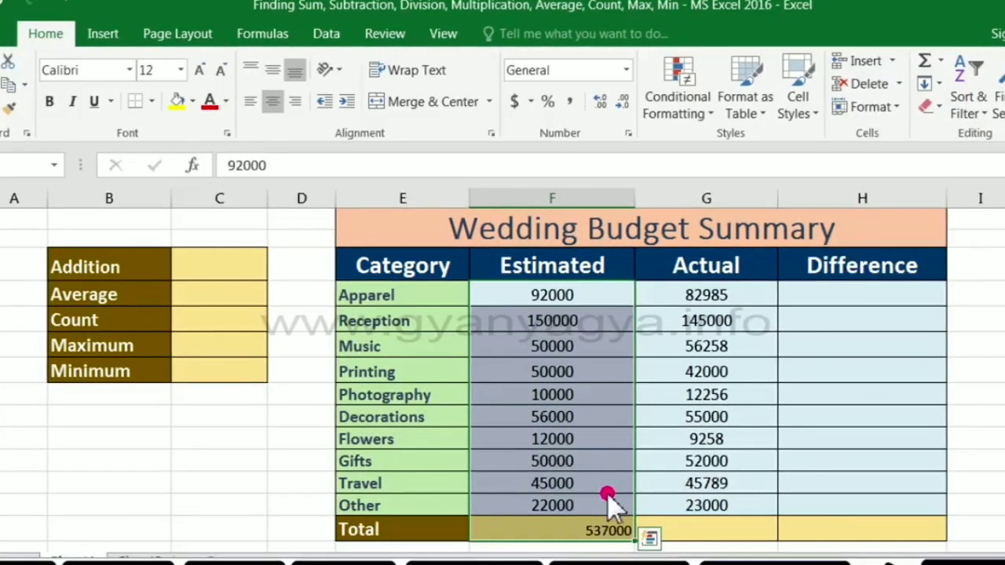
{"action": "left_click", "coordinate": [587, 532]}
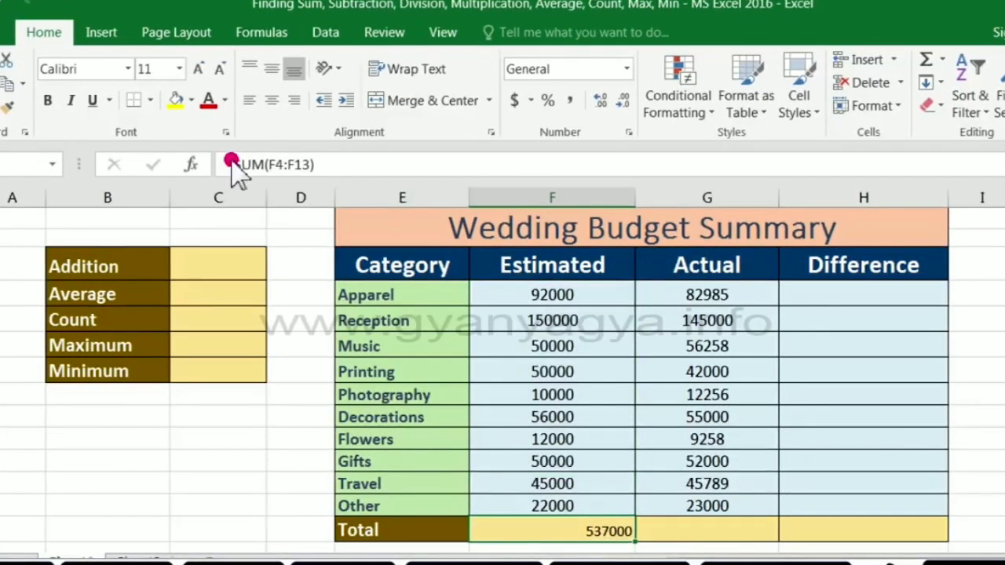
{"action": "left_click", "coordinate": [268, 101]}
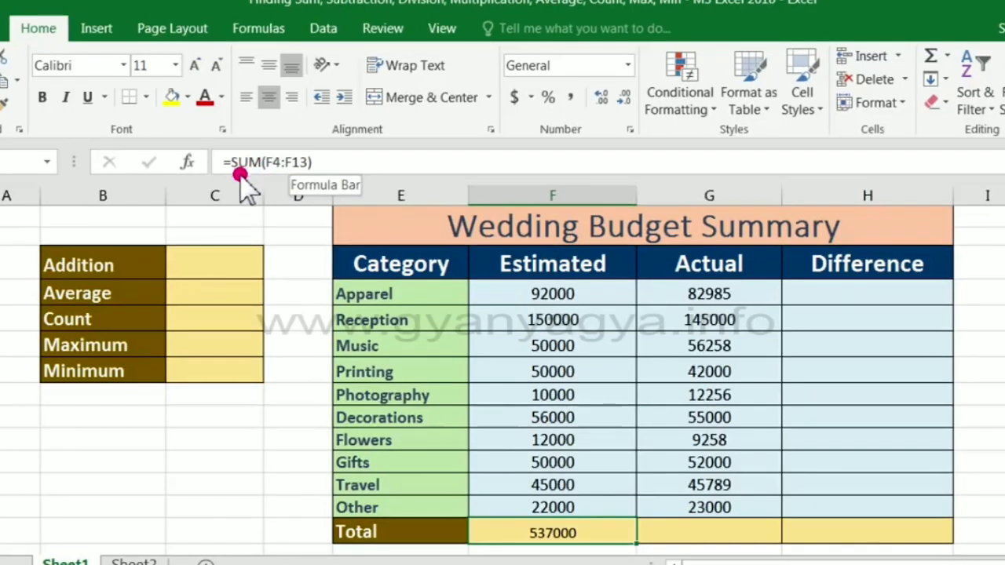
Enter the formula =SUM(G4:G13) in the Total row of the Actual column.
{"action": "left_click", "coordinate": [706, 539]}
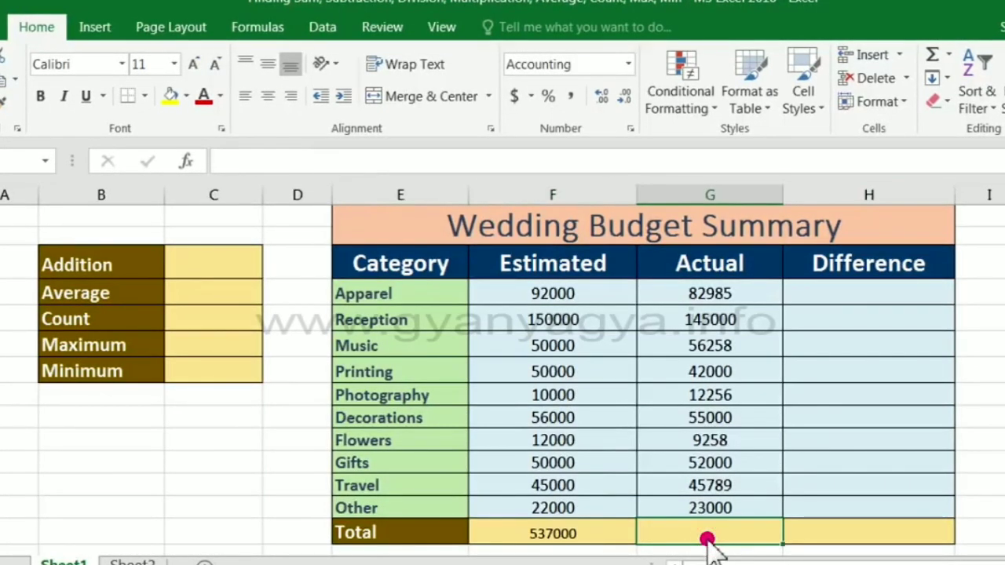
{"action": "type", "text": "="}
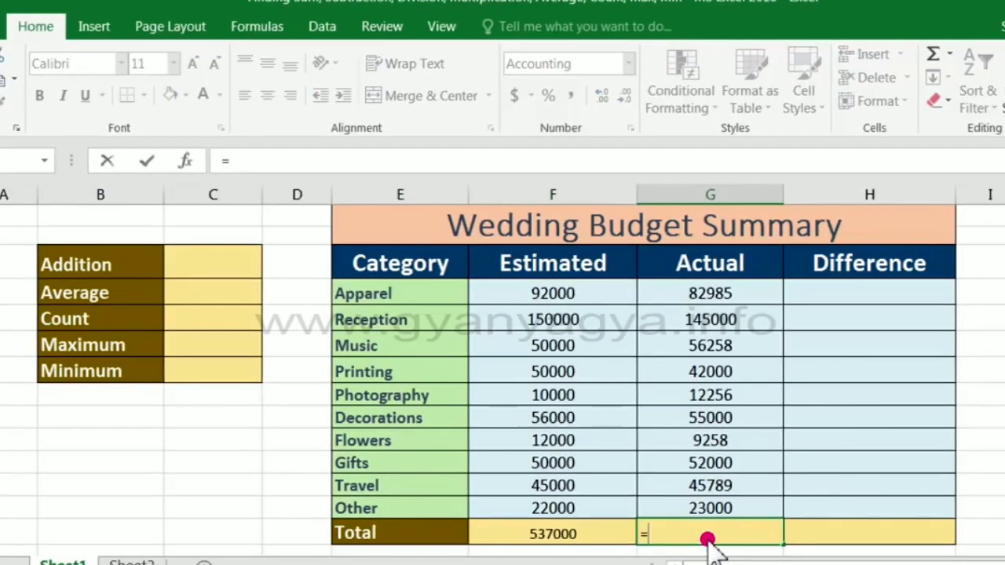
{"action": "type", "text": "sum"}
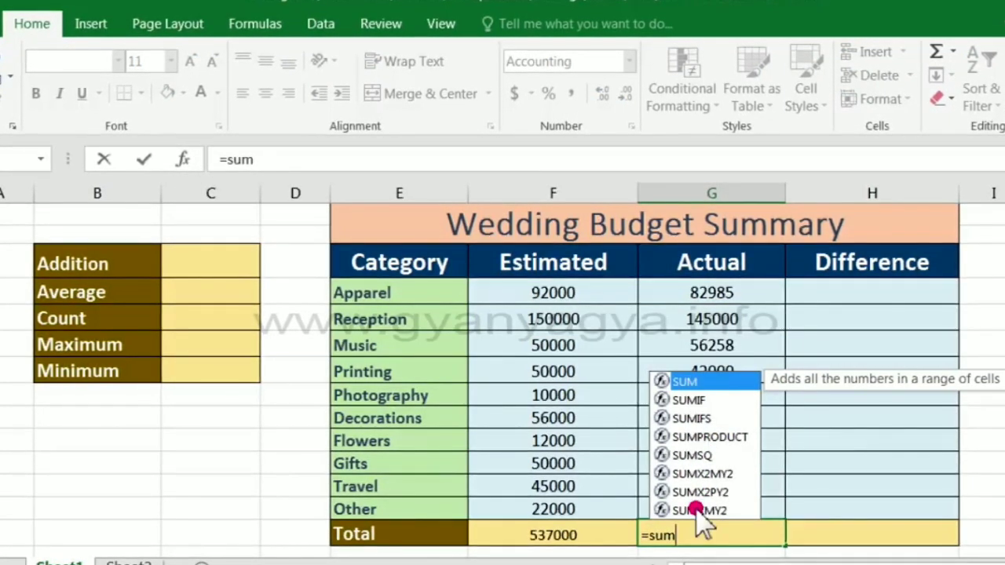
{"action": "double_click", "coordinate": [709, 383]}
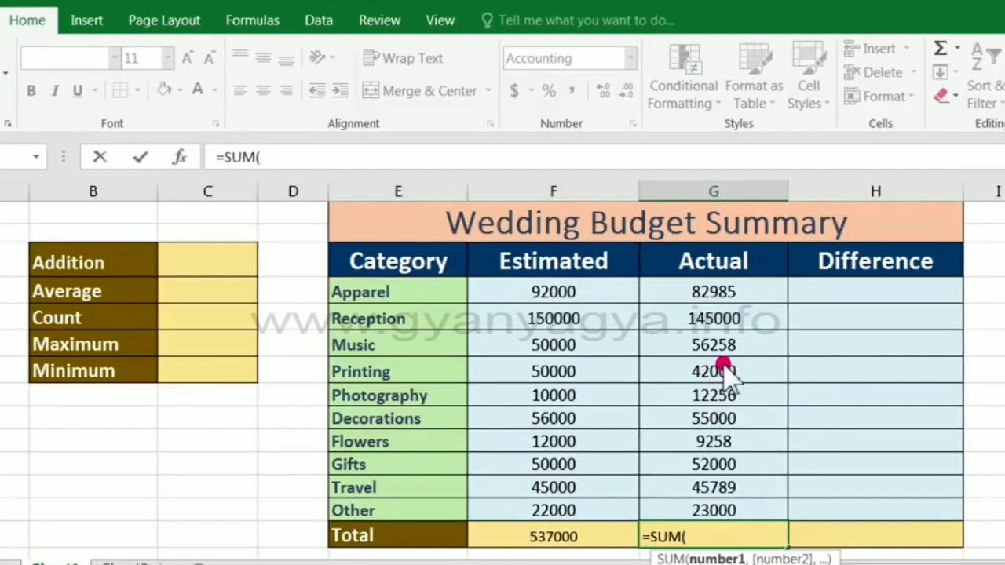
{"action": "left_click_drag", "start_coordinate": [731, 294], "coordinate": [714, 511]}
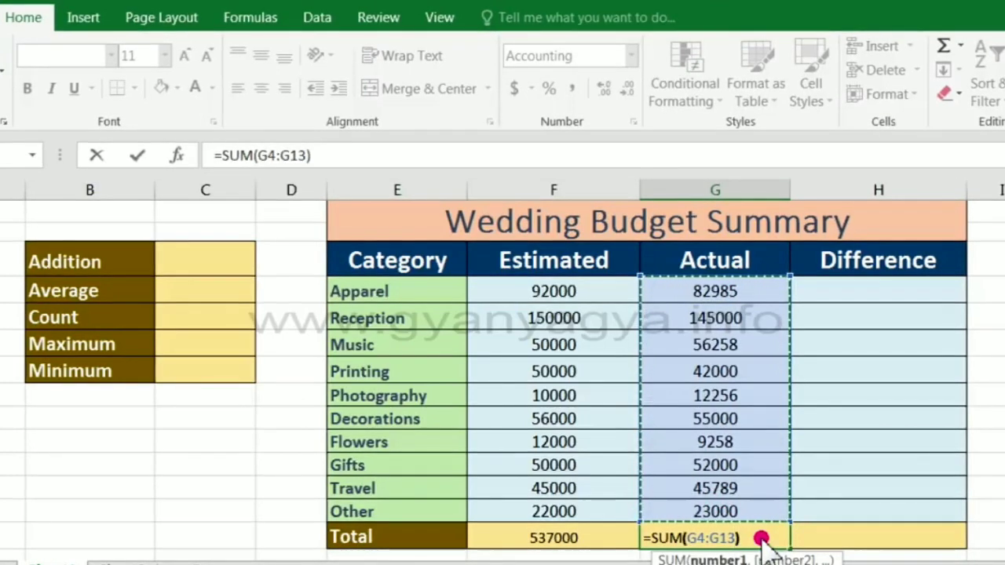
{"action": "type", "text": ")"}
{"action": "key", "text": "Return"}
{"action": "key", "text": "Up"}
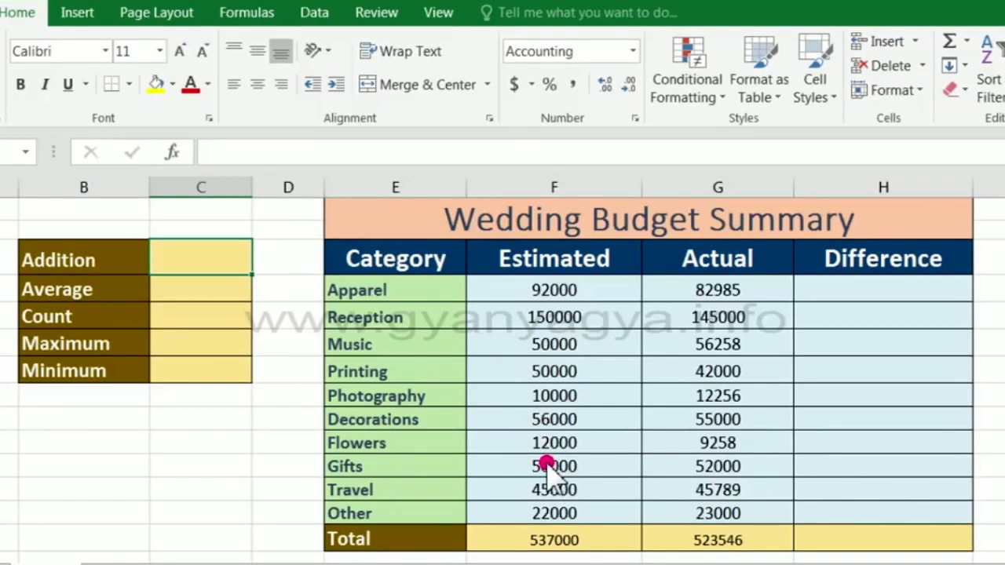
Fill the Estimated amounts for Reception, Decorations and Travel with the standard red colour.
{"action": "left_click", "coordinate": [567, 321]}
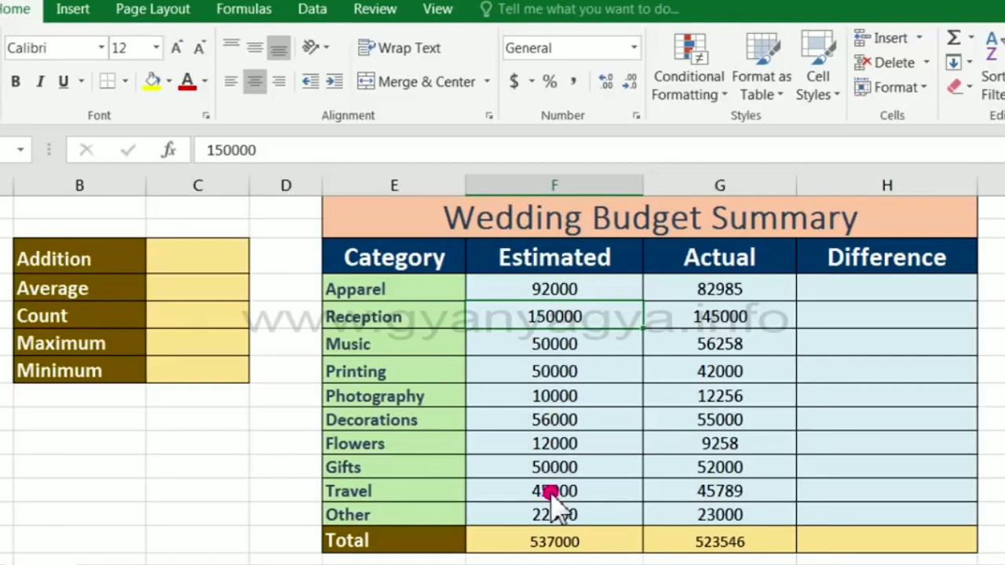
{"action": "left_click", "coordinate": [168, 80]}
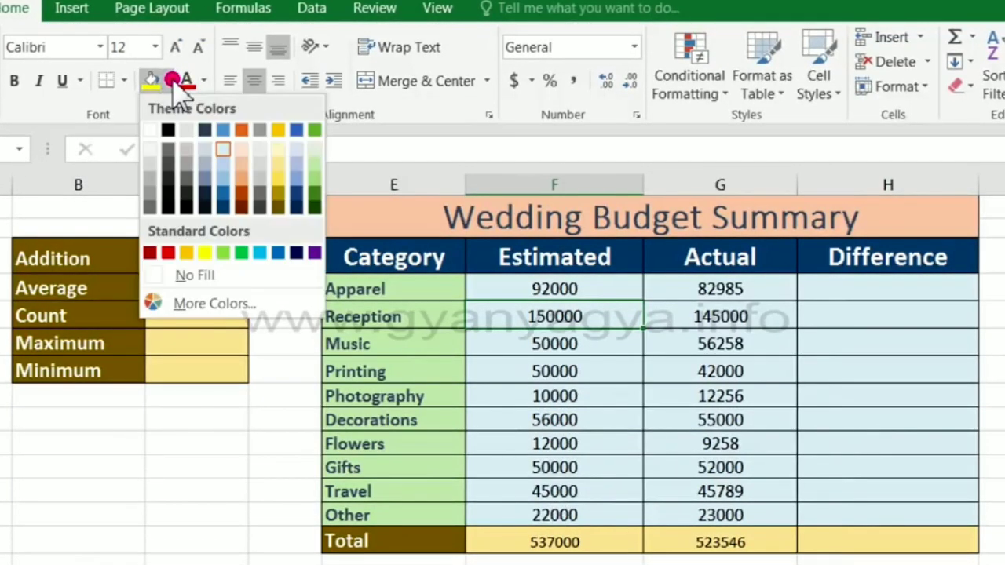
{"action": "left_click", "coordinate": [168, 252]}
{"action": "left_click", "coordinate": [547, 423]}
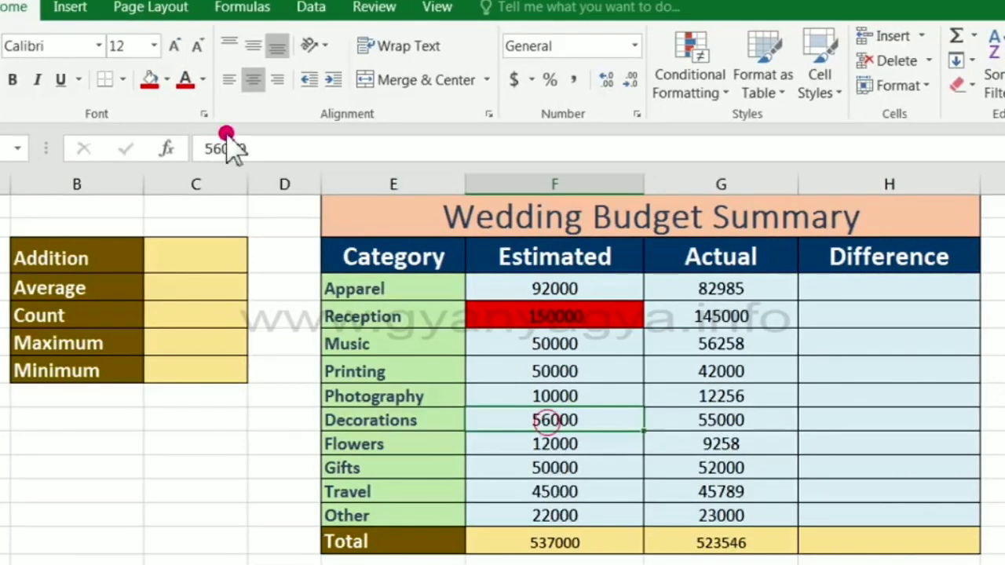
{"action": "left_click", "coordinate": [149, 80]}
{"action": "left_click", "coordinate": [548, 493]}
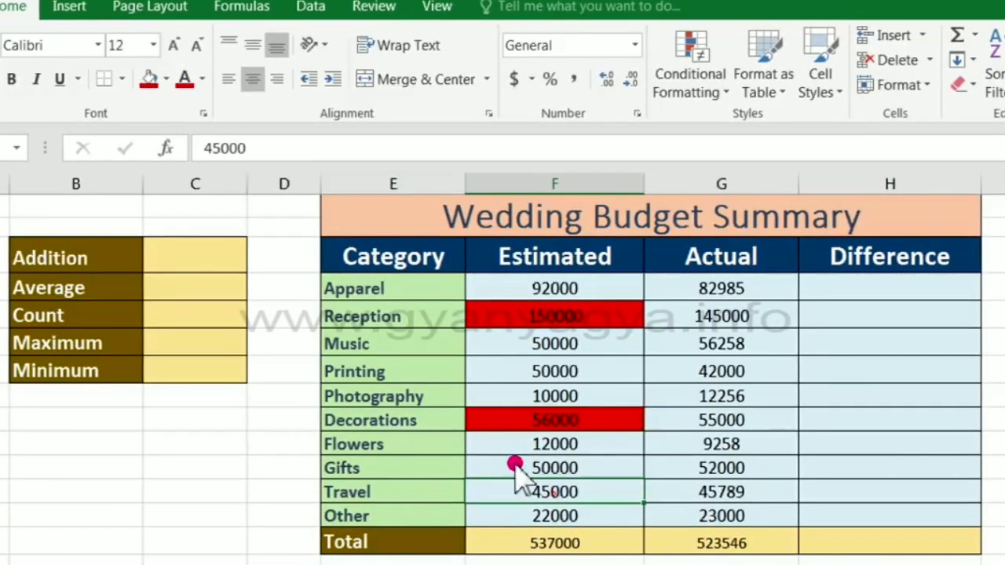
{"action": "left_click", "coordinate": [155, 79]}
Enter the formula =F5+F9+F12 in the cell beside Addition to add the Reception, Decorations and Travel estimates.
{"action": "left_click", "coordinate": [182, 267]}
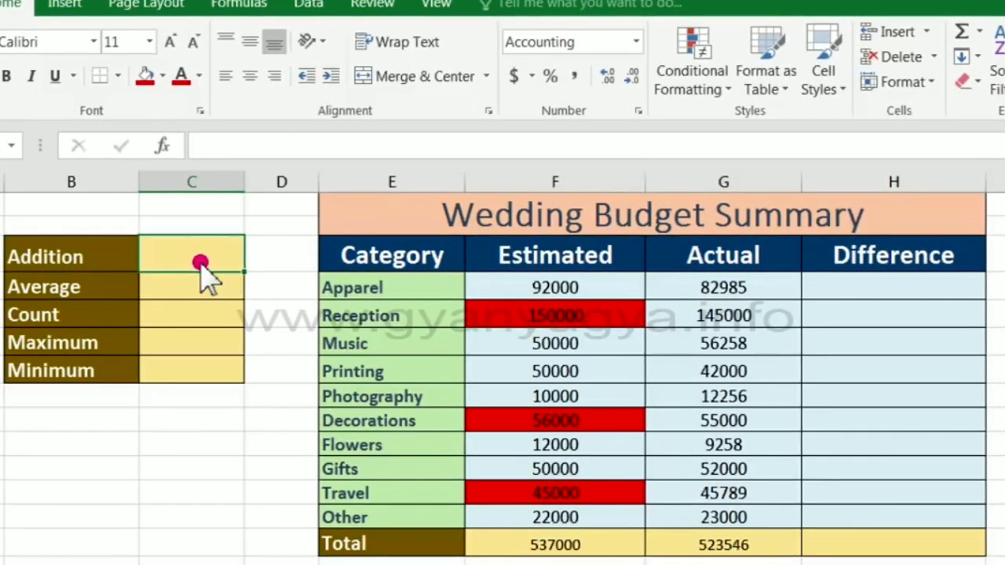
{"action": "type", "text": "="}
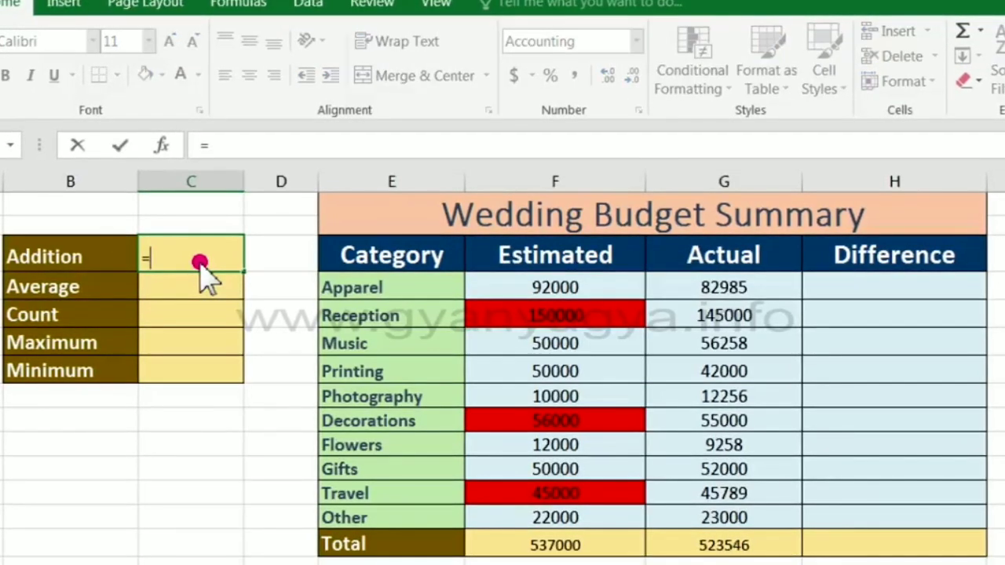
{"action": "left_click", "coordinate": [554, 318]}
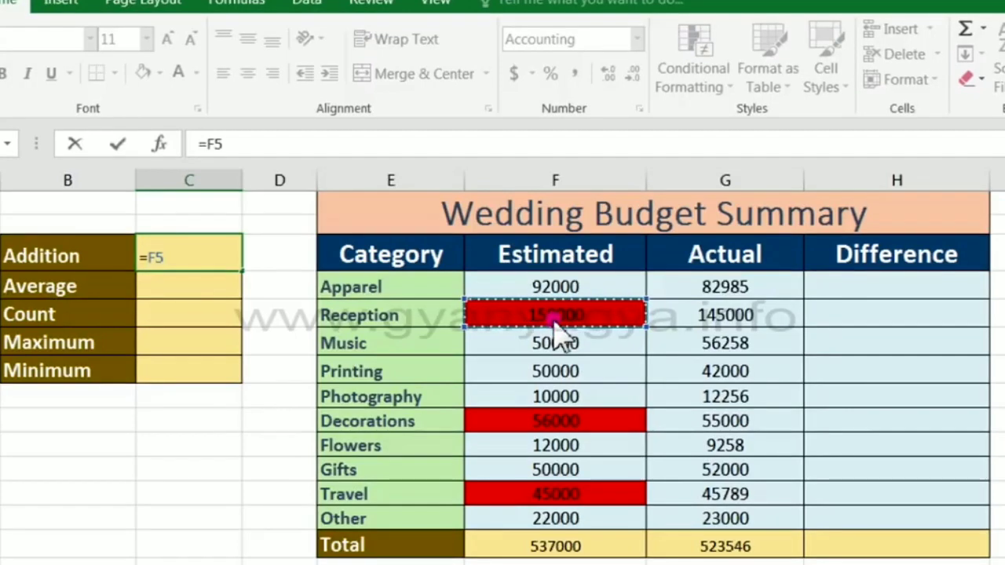
{"action": "type", "text": "+"}
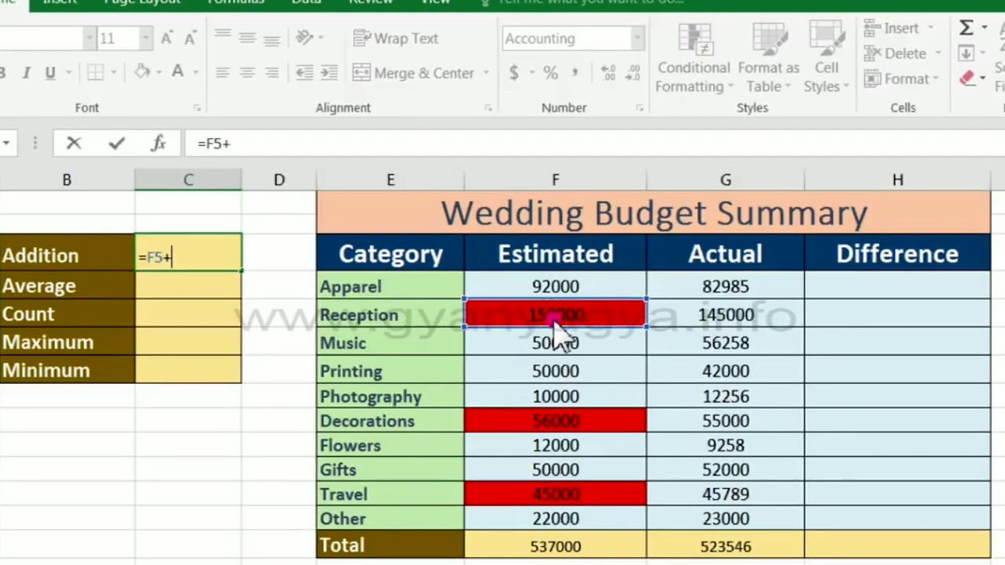
{"action": "left_click", "coordinate": [598, 422]}
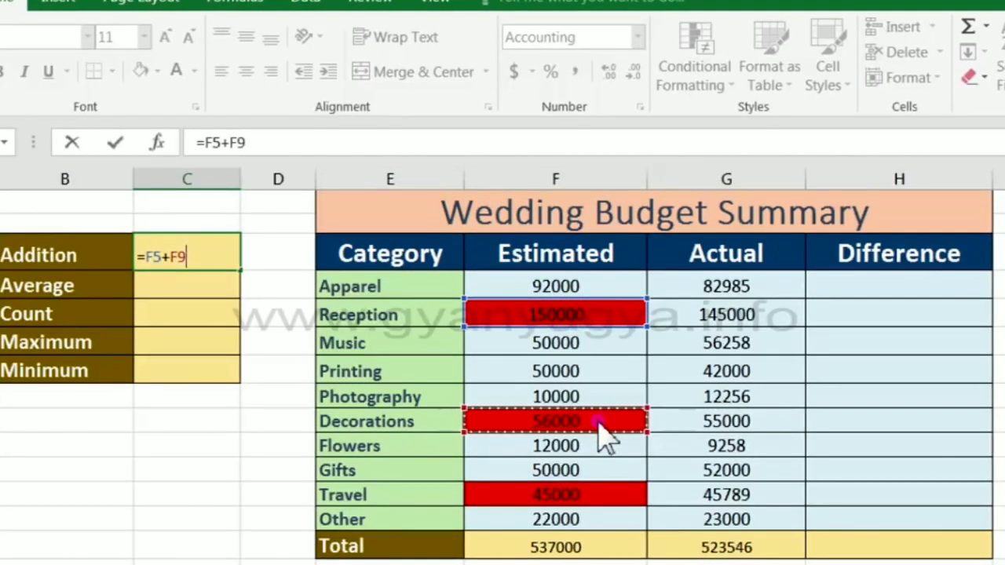
{"action": "type", "text": "+"}
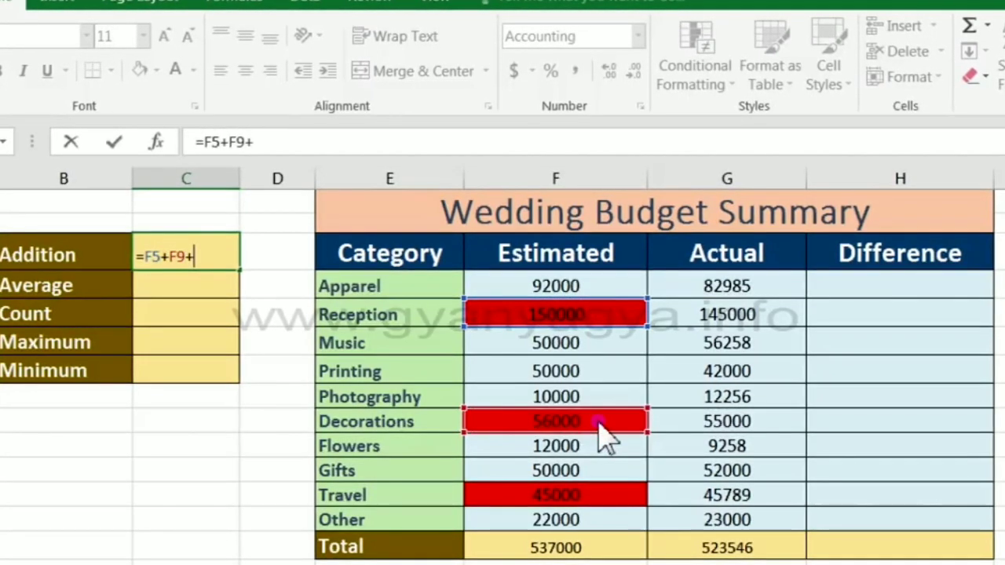
{"action": "left_click", "coordinate": [604, 496]}
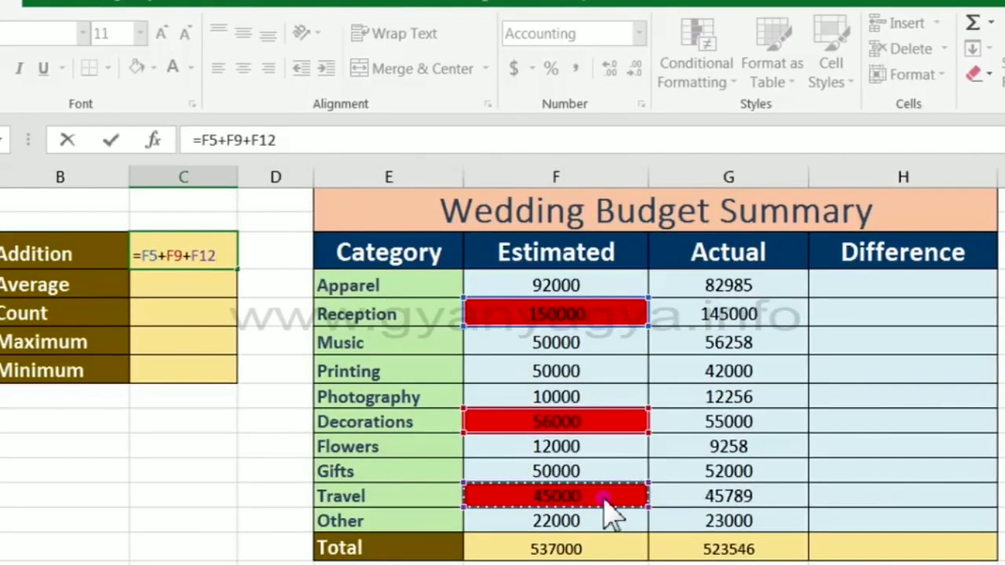
{"action": "left_click", "coordinate": [180, 277]}
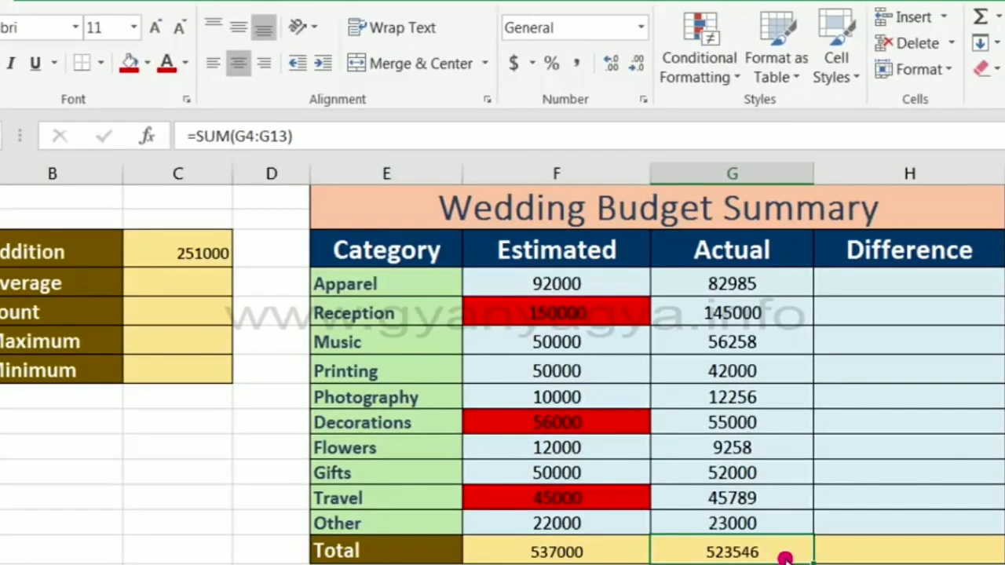
Clear the Actual column's total and recreate it by applying AutoSum to the amounts in G4:G13.
{"action": "key", "text": "Delete"}
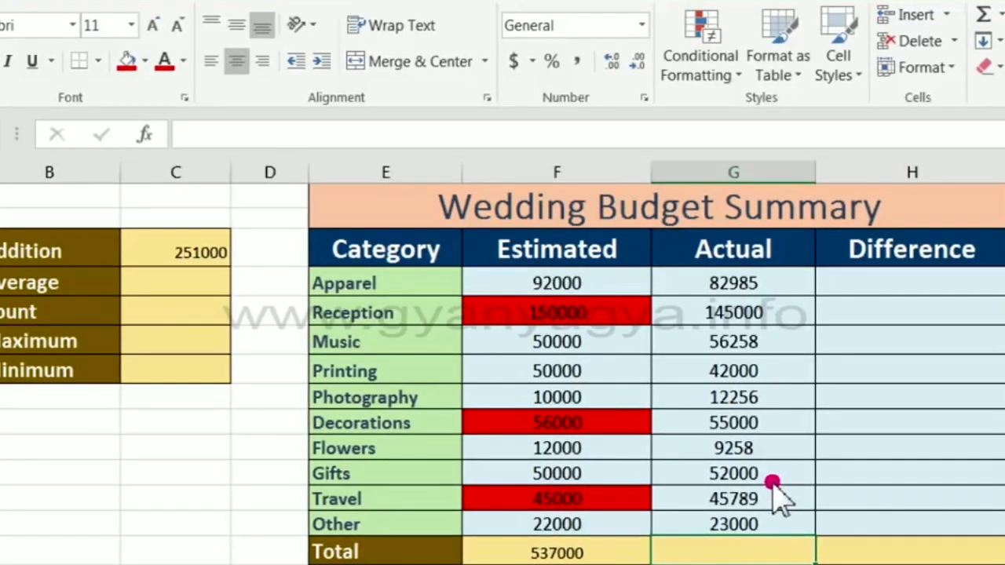
{"action": "left_click_drag", "start_coordinate": [762, 285], "coordinate": [758, 510]}
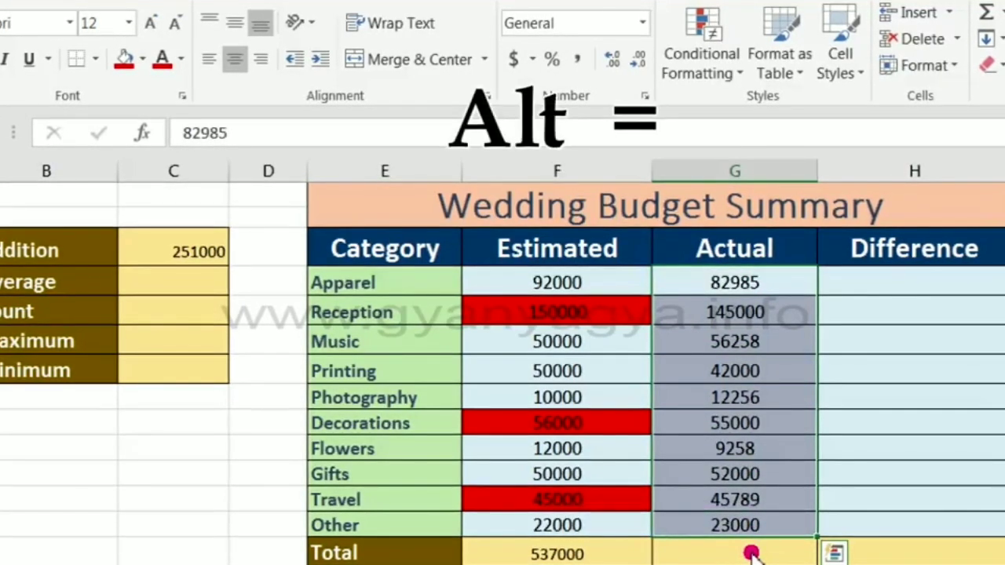
{"action": "key", "text": "alt+equal"}
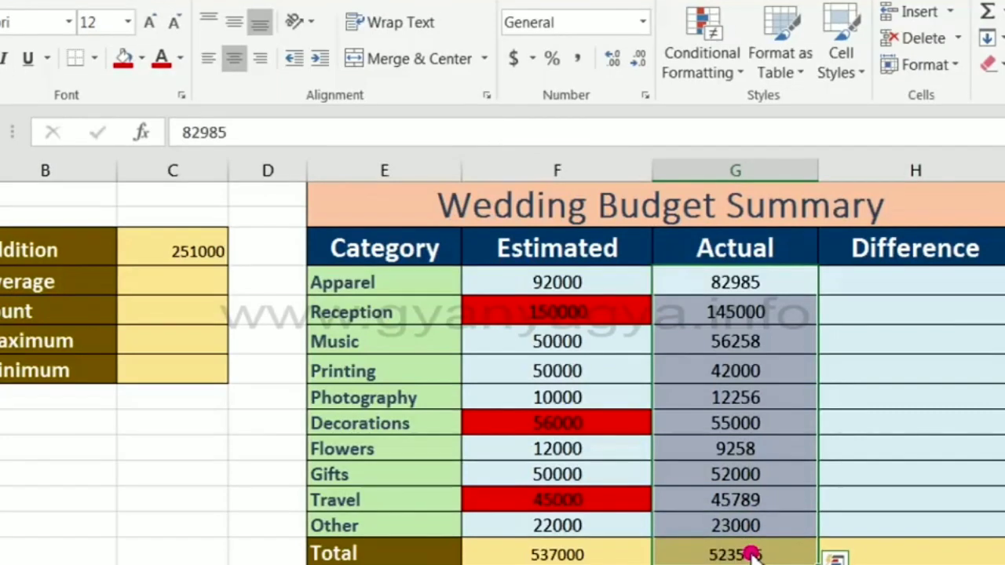
{"action": "left_click", "coordinate": [752, 554]}
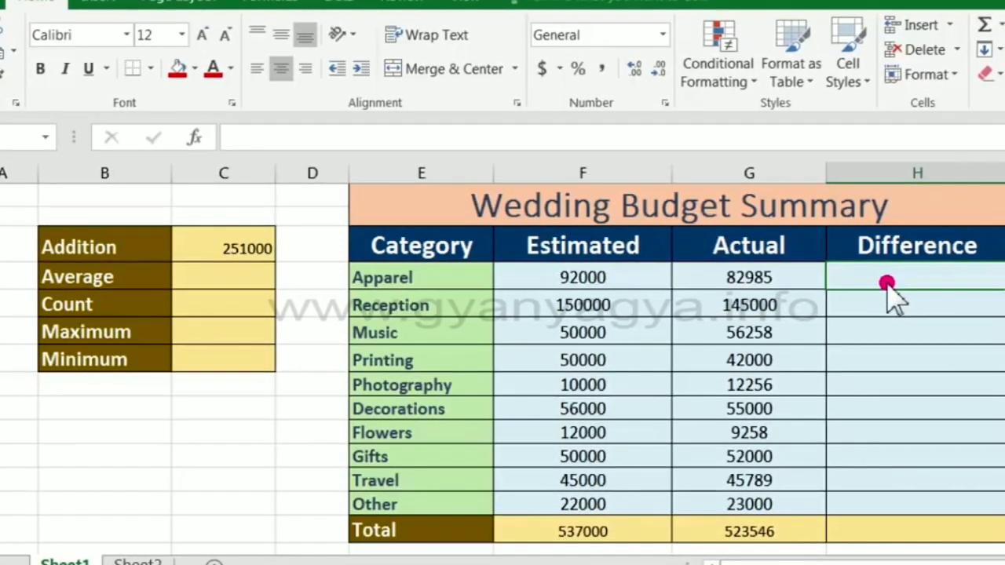
Enter the formula =F4-G4 in Apparel's Difference cell and fill it down through the Total row.
{"action": "type", "text": "="}
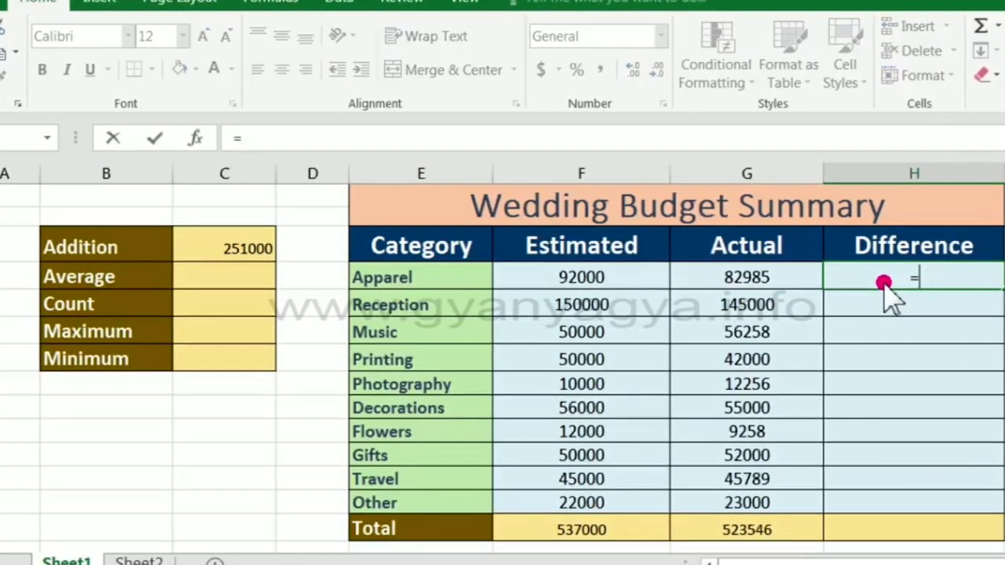
{"action": "left_click", "coordinate": [609, 279]}
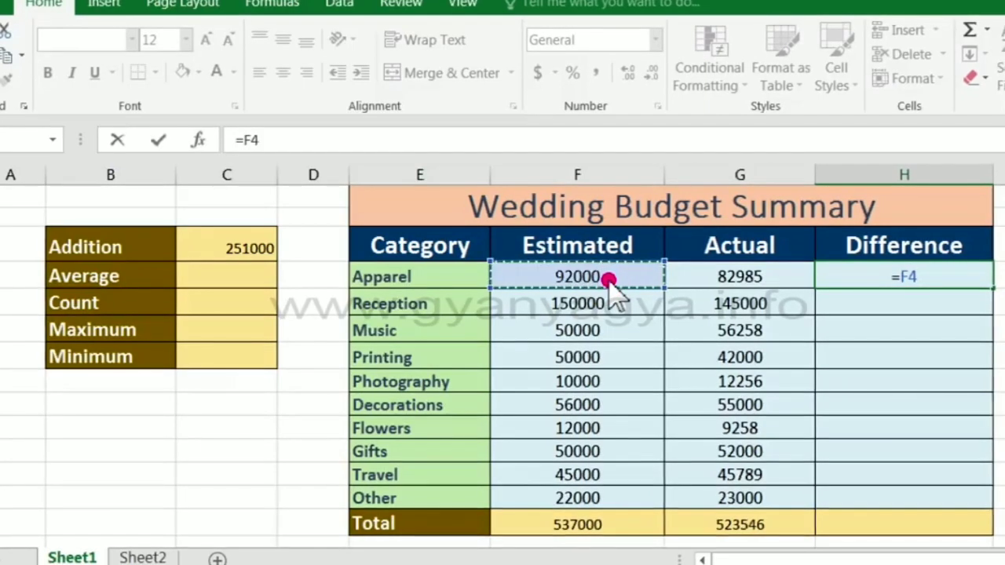
{"action": "type", "text": "-"}
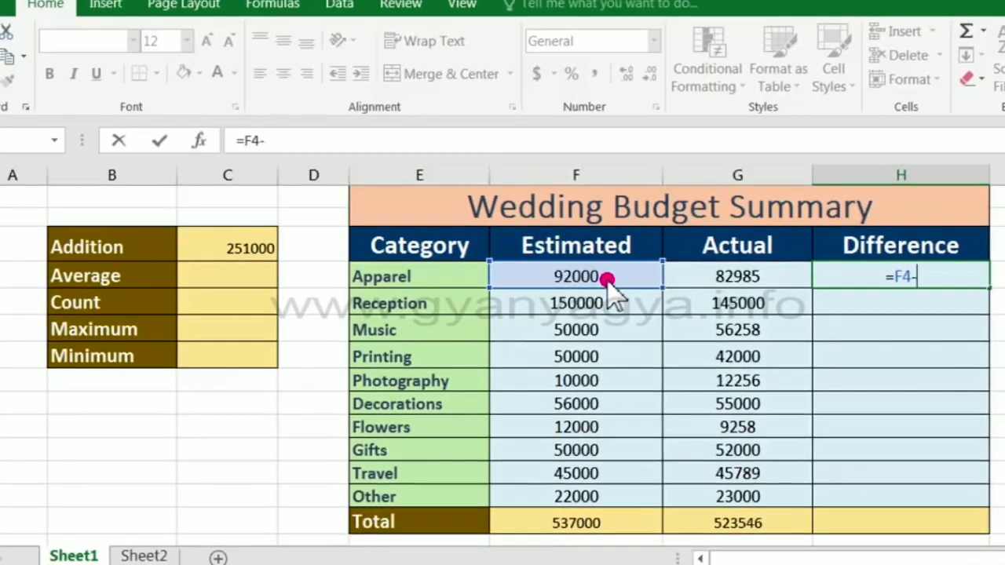
{"action": "left_click", "coordinate": [773, 275]}
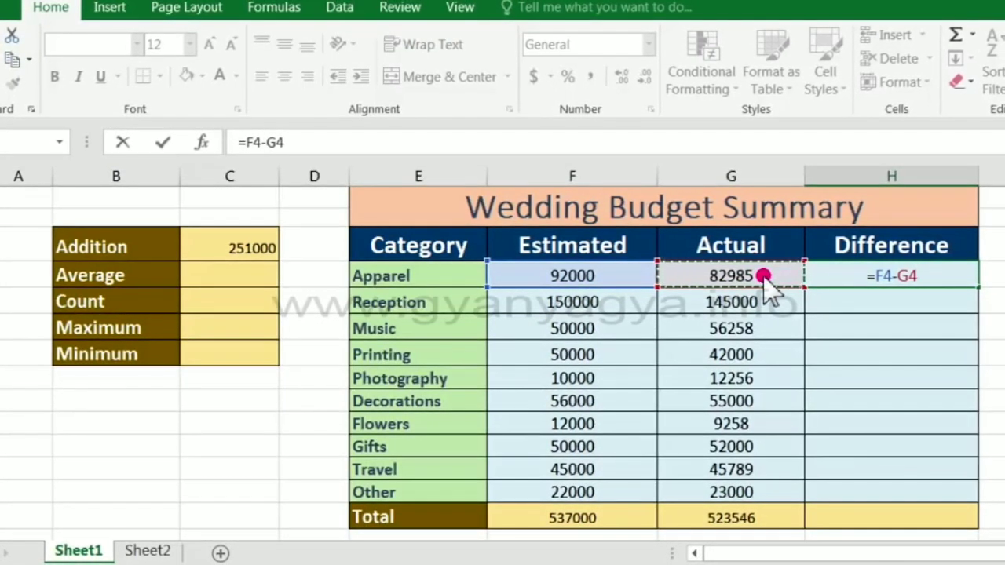
{"action": "key", "text": "ctrl+Return"}
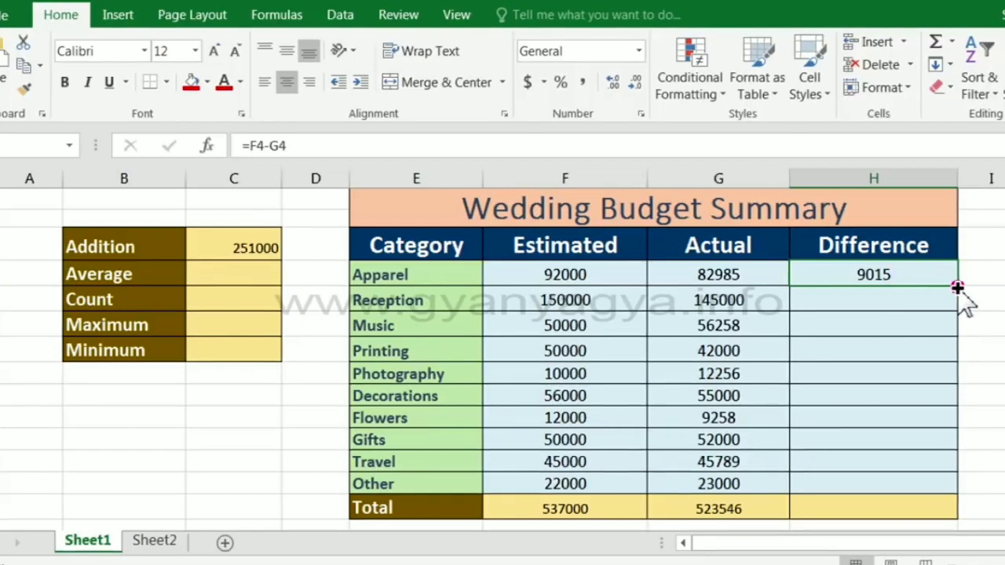
{"action": "left_click_drag", "start_coordinate": [954, 287], "coordinate": [934, 518]}
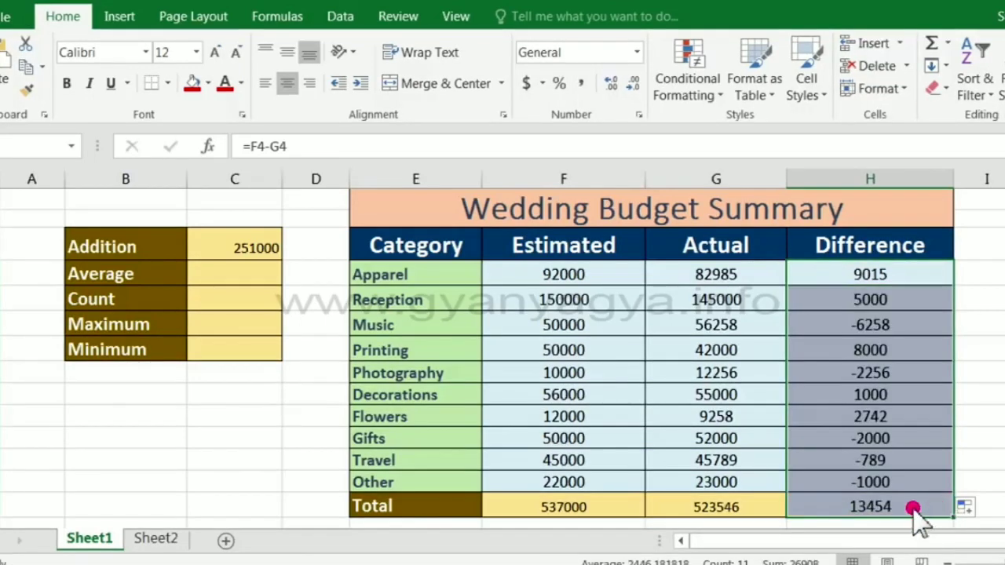
{"action": "left_click", "coordinate": [807, 505]}
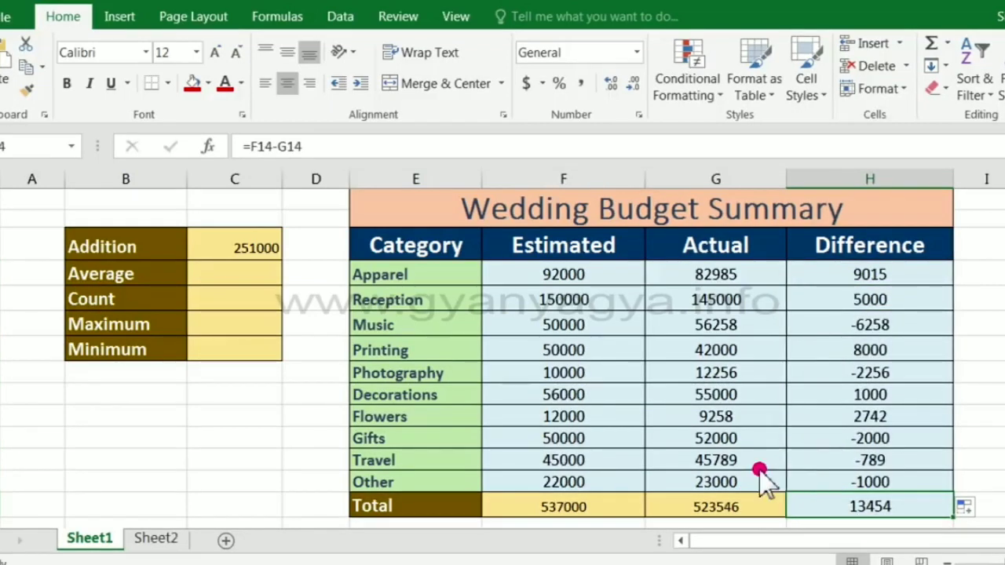
Enter the formula =AVERAGE(G4:G13) in the cell beside Average to average the Actual amounts.
{"action": "left_click", "coordinate": [251, 276]}
{"action": "type", "text": "="}
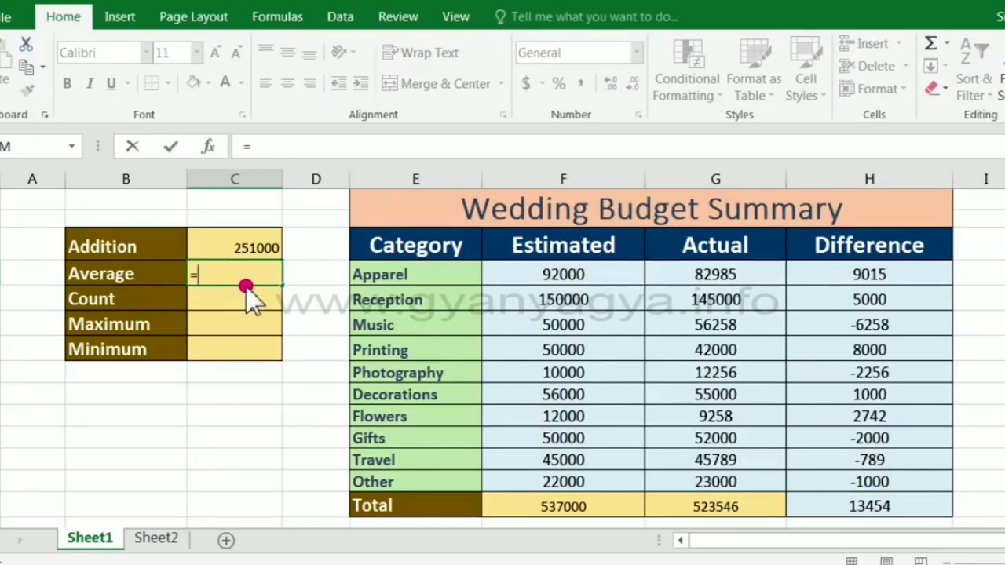
{"action": "type", "text": "aver"}
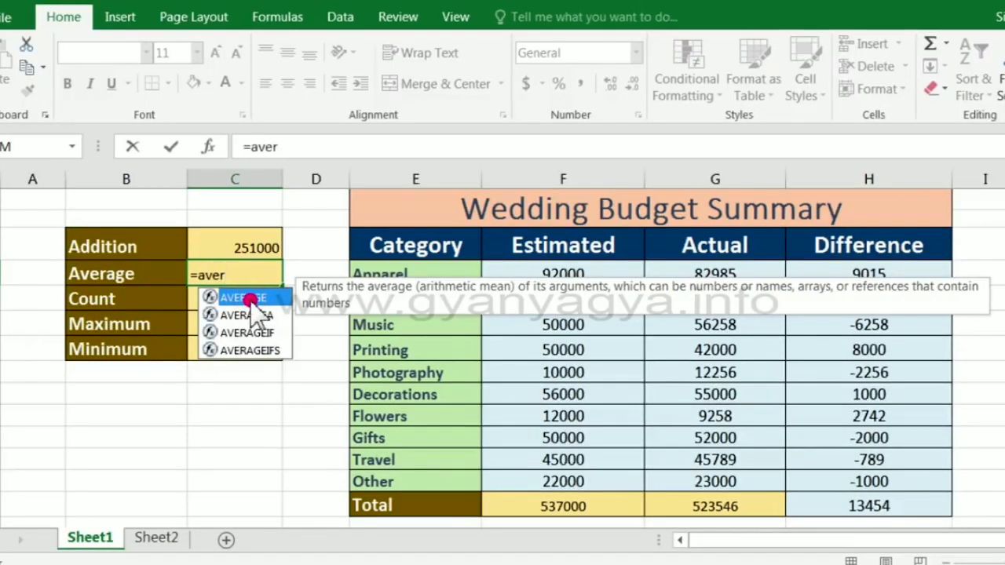
{"action": "double_click", "coordinate": [247, 298]}
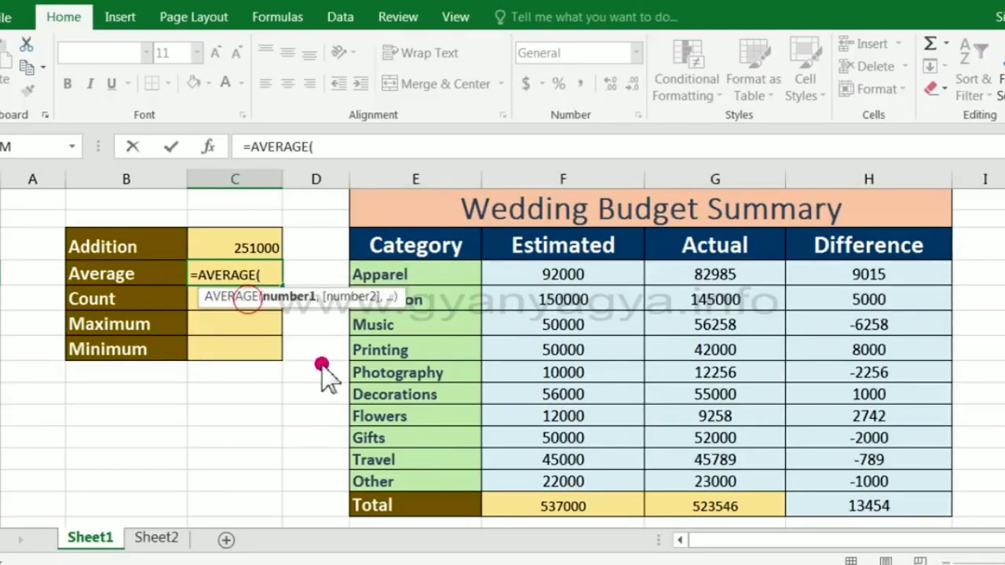
{"action": "left_click", "coordinate": [565, 275]}
{"action": "left_click_drag", "start_coordinate": [566, 276], "coordinate": [562, 480]}
{"action": "key", "text": "Return"}
{"action": "left_click", "coordinate": [262, 278]}
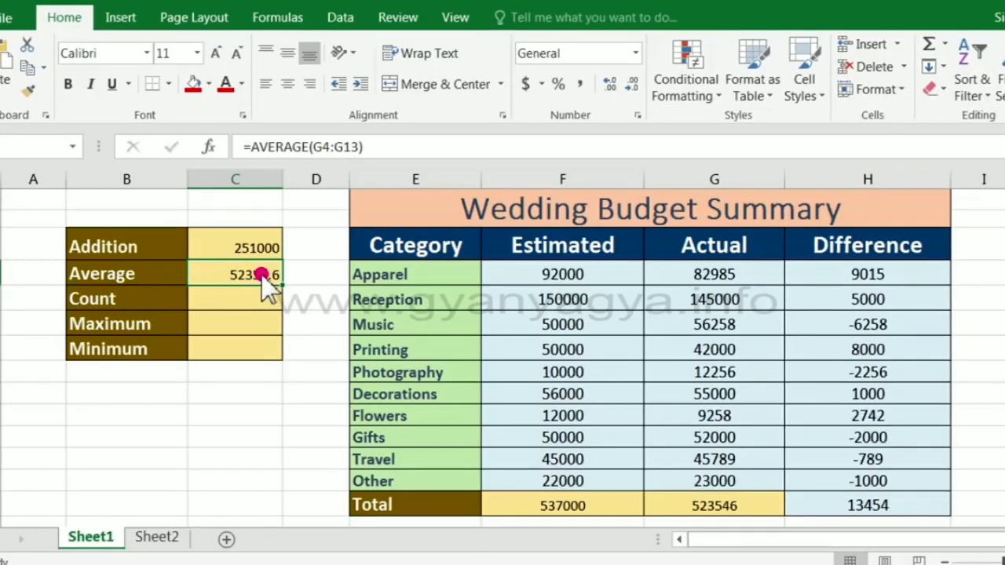
Apply AutoSum's Average to the Actual amounts in G4:G13 and select the resulting formula cell beneath the column total.
{"action": "left_click_drag", "start_coordinate": [714, 274], "coordinate": [722, 481]}
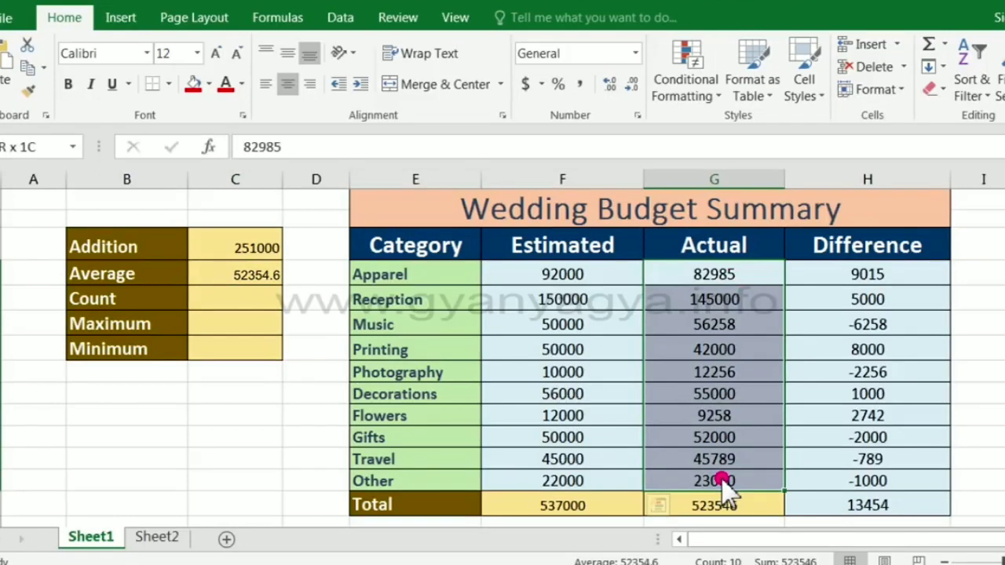
{"action": "left_click", "coordinate": [944, 45]}
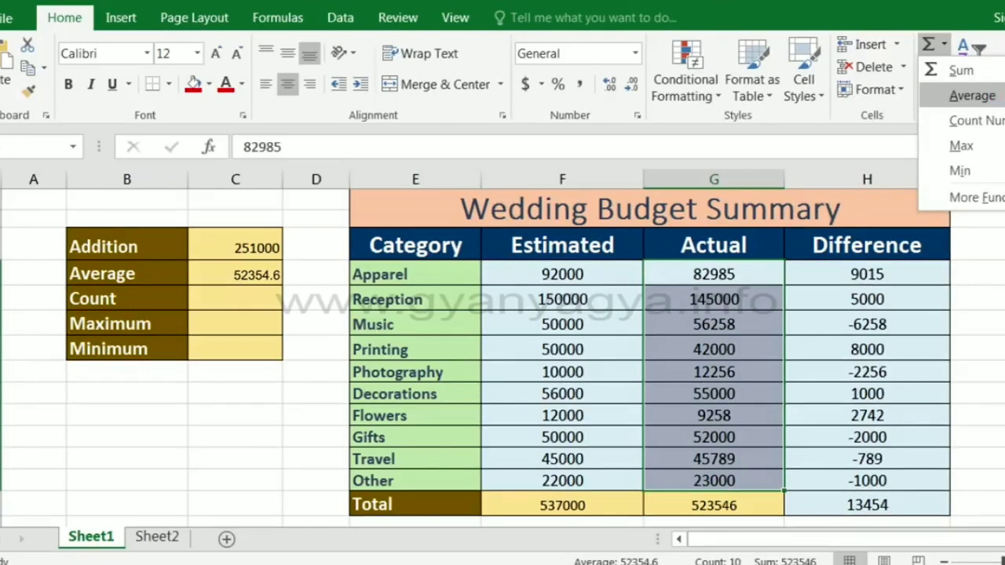
{"action": "left_click", "coordinate": [972, 95]}
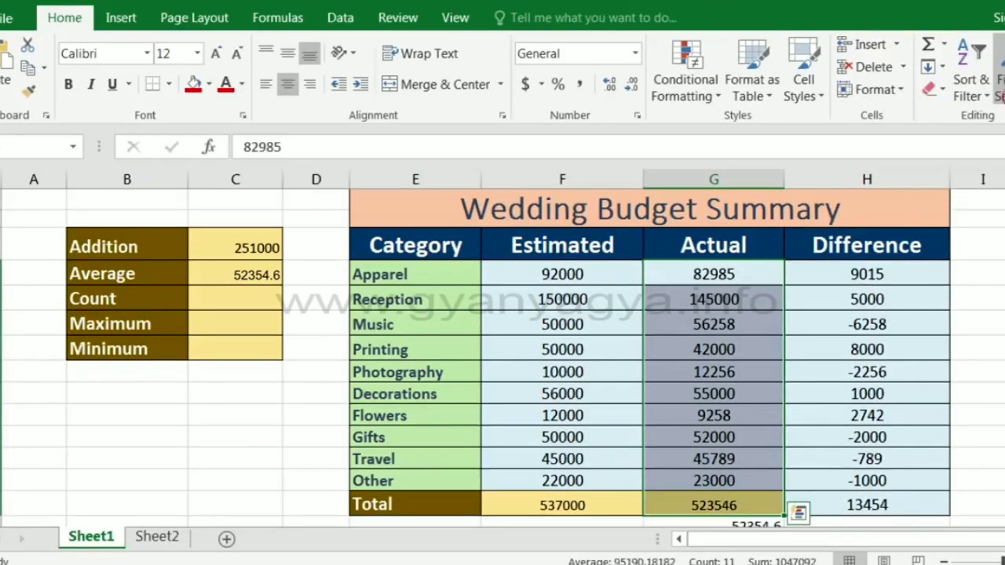
{"action": "scroll", "coordinate": [742, 465], "scroll_direction": "down", "scroll_amount": 1}
{"action": "left_click", "coordinate": [739, 463]}
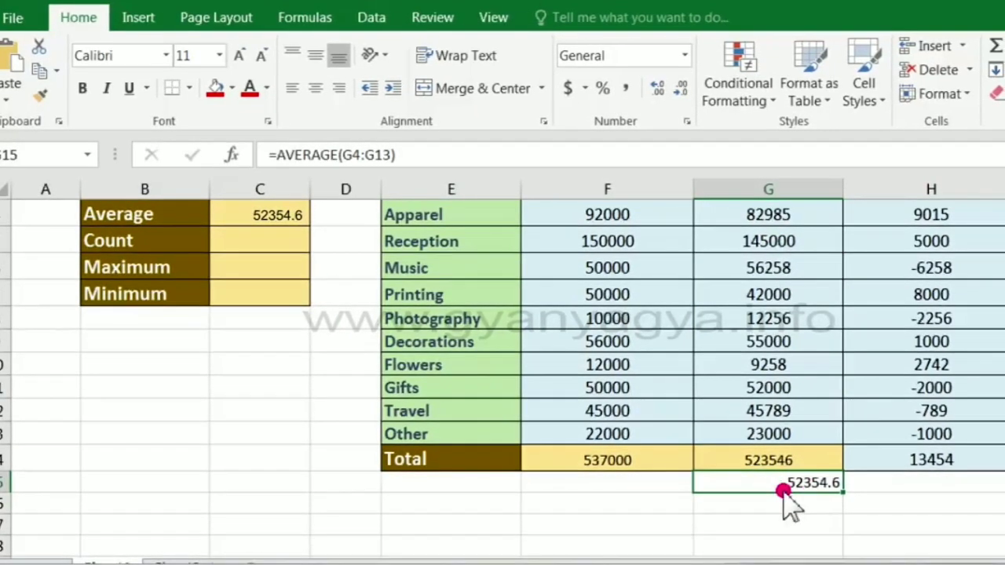
Apply AutoSum's Count Numbers to the Estimated amounts in F4:F13 and select the resulting formula cell beneath the column total.
{"action": "scroll", "coordinate": [550, 354], "scroll_direction": "up", "scroll_amount": 1}
{"action": "left_click", "coordinate": [268, 323]}
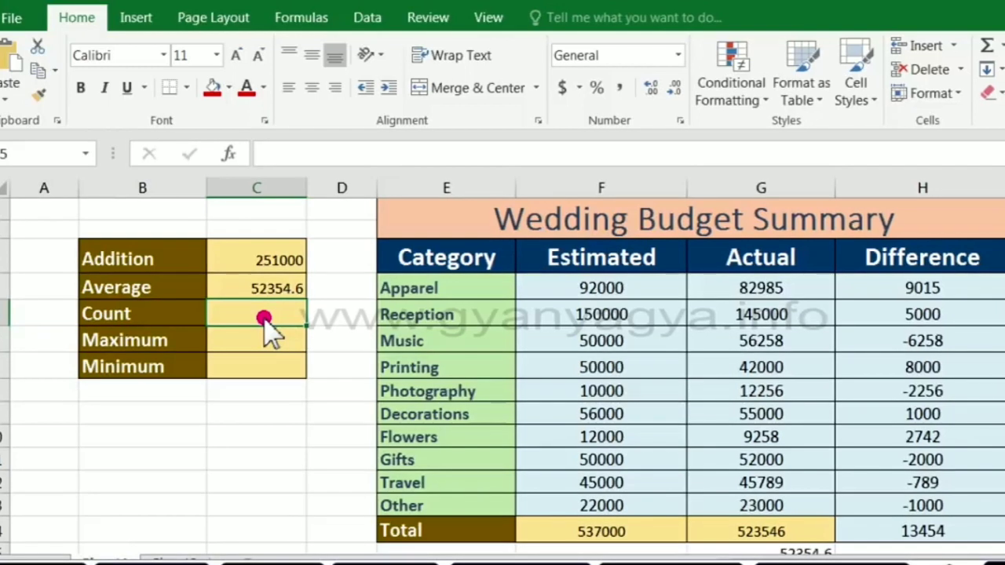
{"action": "left_click_drag", "start_coordinate": [628, 287], "coordinate": [611, 504]}
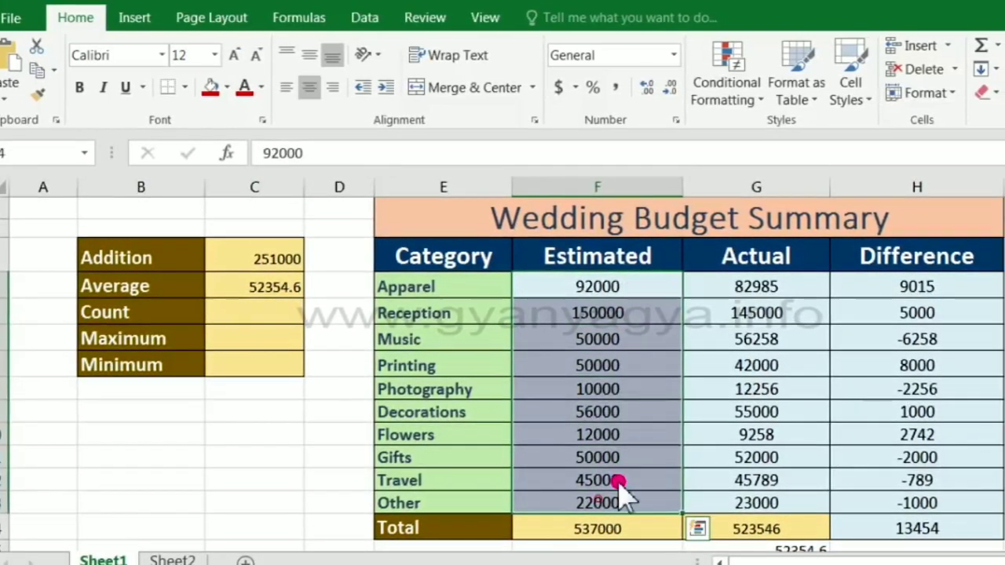
{"action": "left_click", "coordinate": [987, 52]}
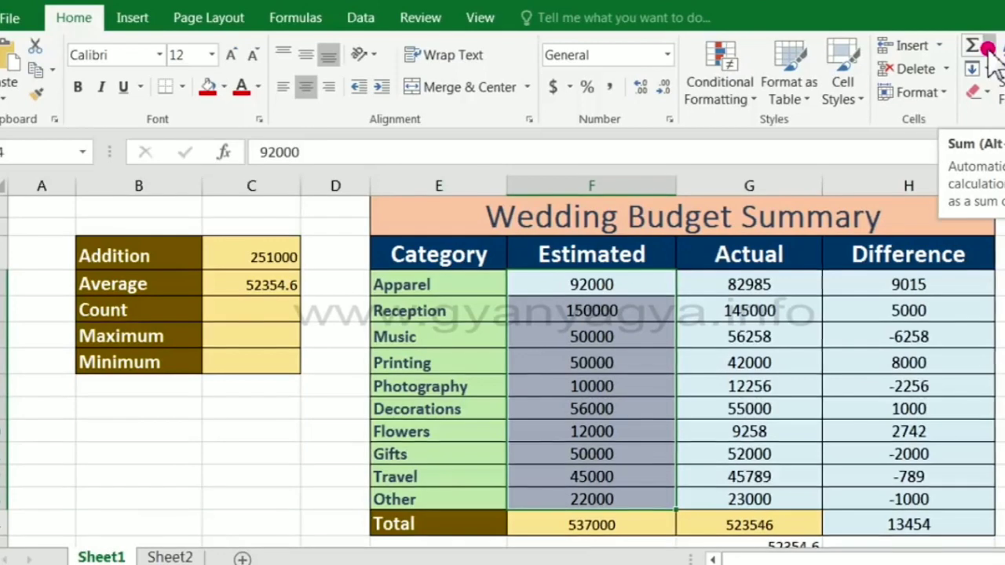
{"action": "left_click", "coordinate": [991, 49]}
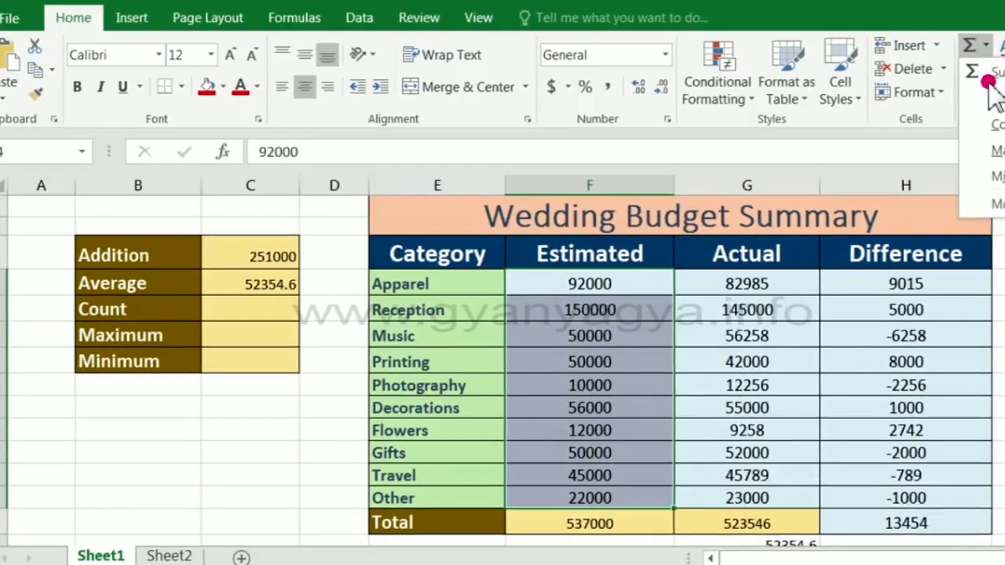
{"action": "left_click", "coordinate": [996, 130]}
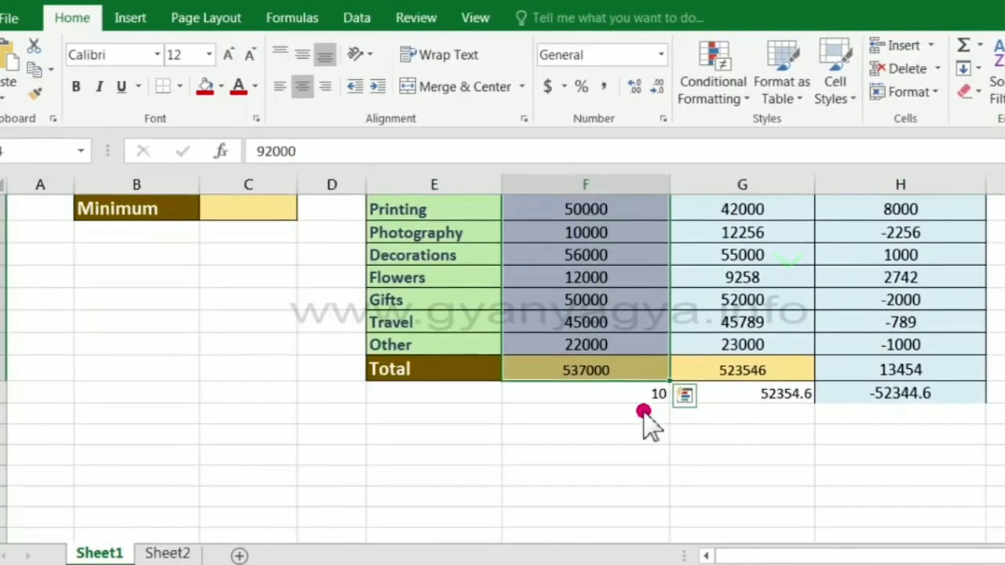
{"action": "left_click", "coordinate": [633, 396]}
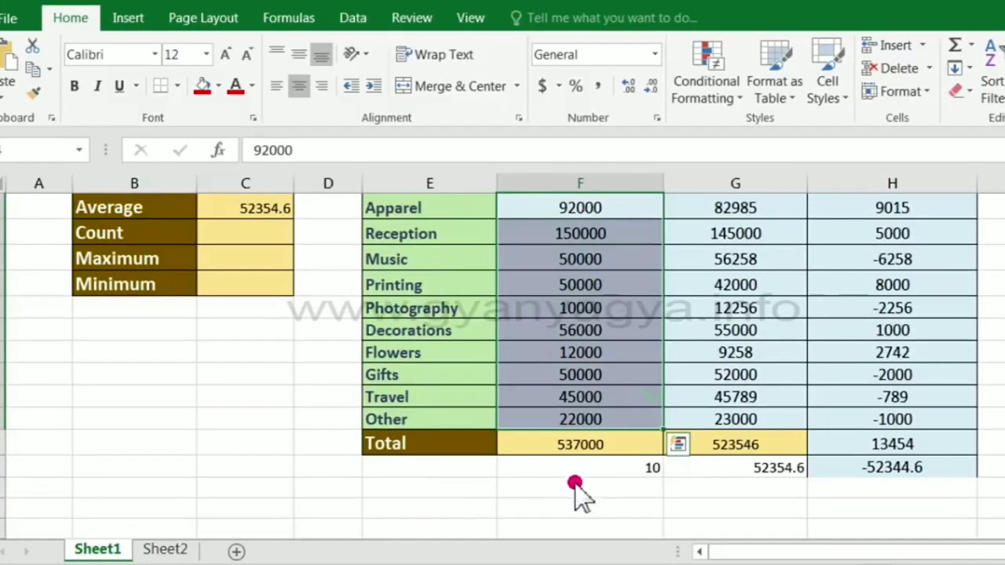
{"action": "left_click", "coordinate": [579, 468]}
Enter the formula =COUNT(F4:F13) in the cell beside Count to count the Estimated amounts.
{"action": "scroll", "coordinate": [500, 381], "scroll_direction": "up", "scroll_amount": 1}
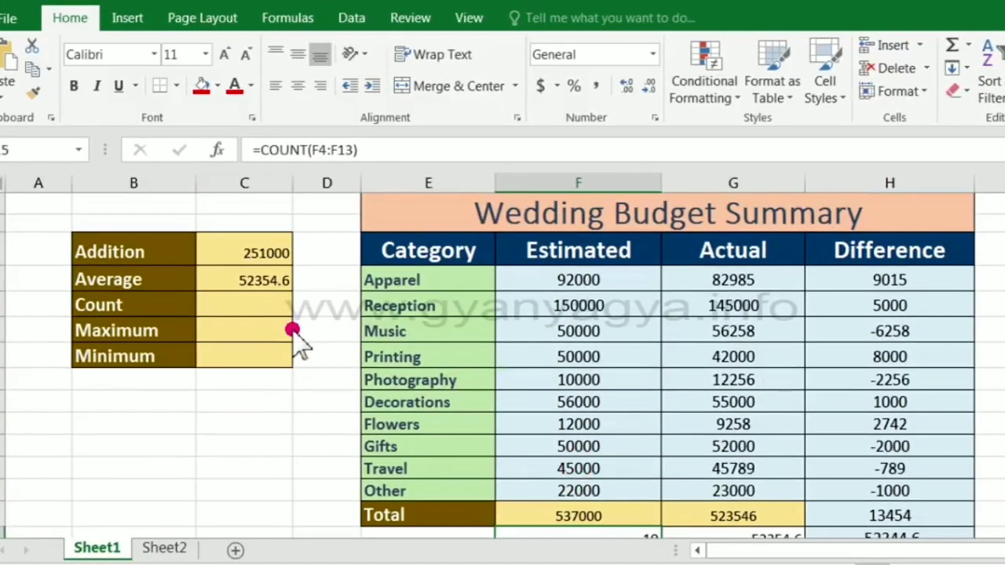
{"action": "left_click", "coordinate": [275, 312]}
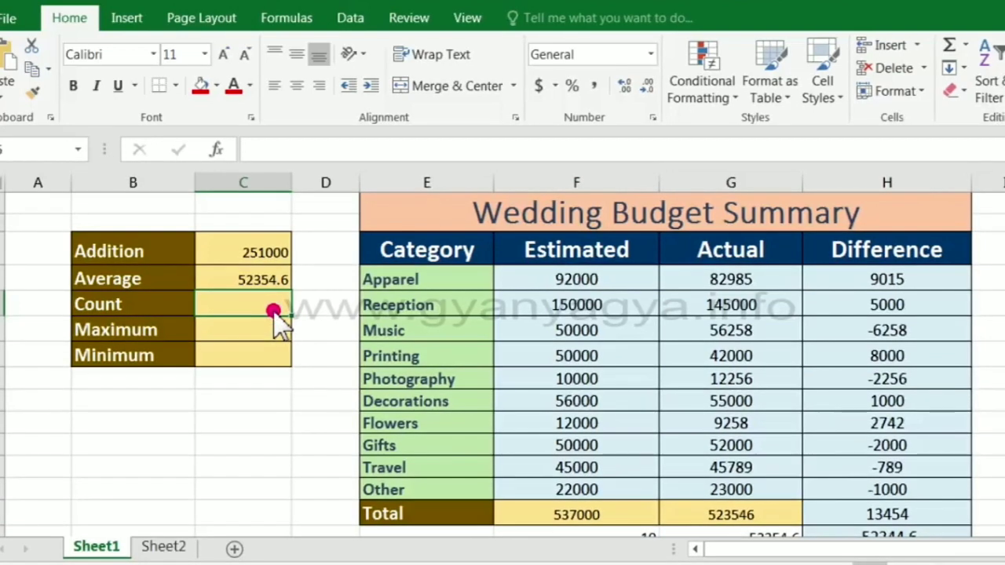
{"action": "type", "text": "=cu"}
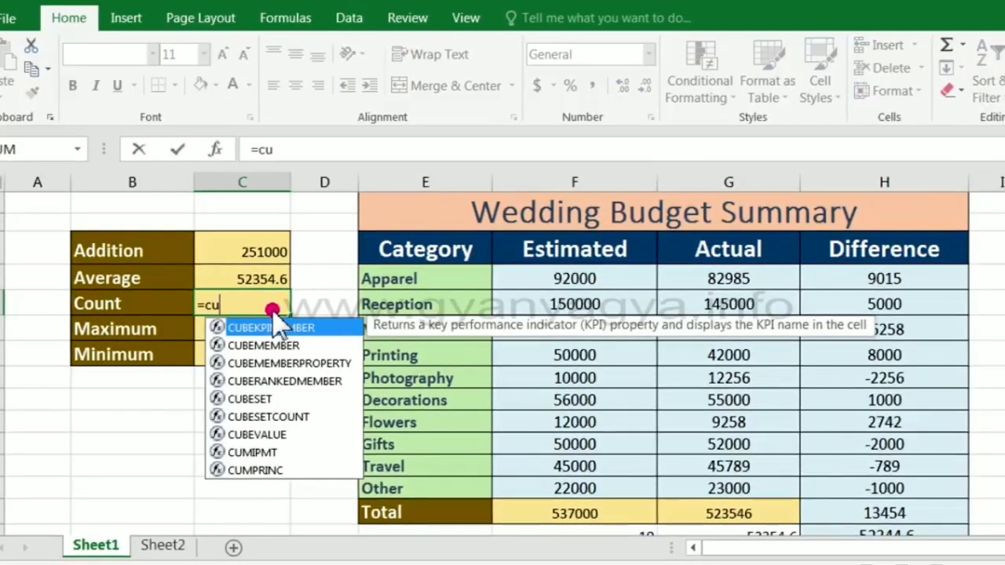
{"action": "key", "text": "BackSpace"}
{"action": "type", "text": "ou"}
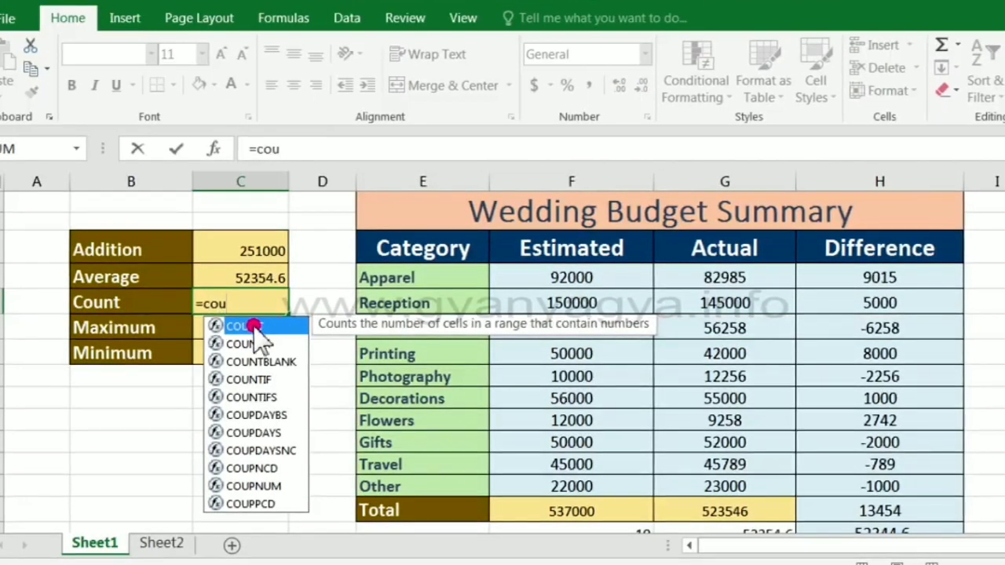
{"action": "double_click", "coordinate": [252, 325]}
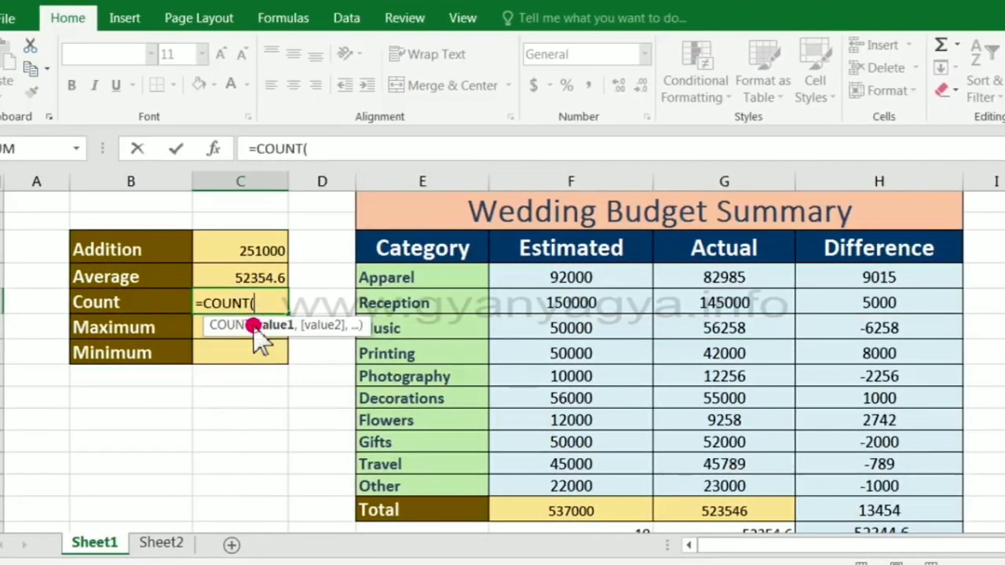
{"action": "left_click_drag", "start_coordinate": [599, 272], "coordinate": [585, 480]}
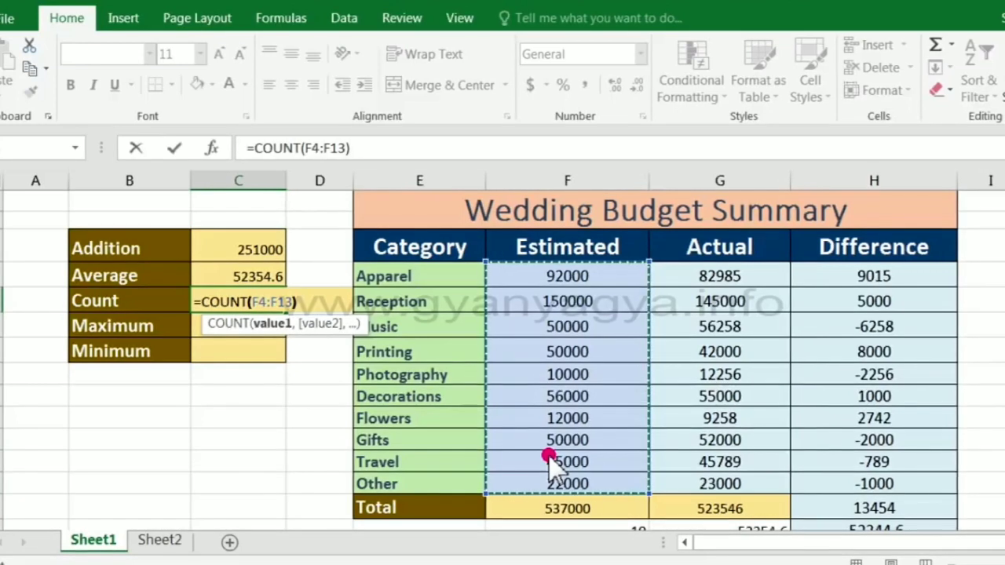
{"action": "type", "text": ")"}
{"action": "key", "text": "Return"}
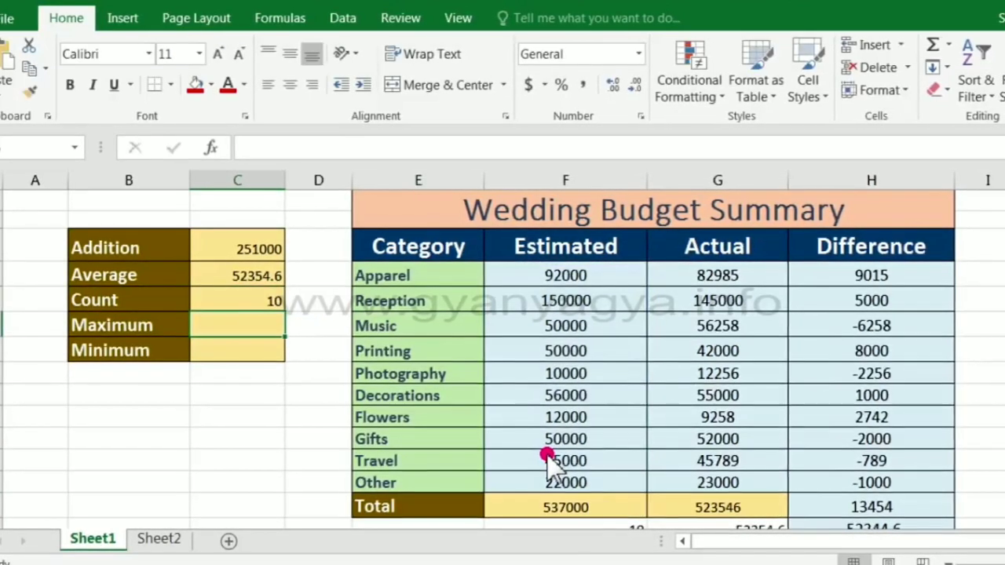